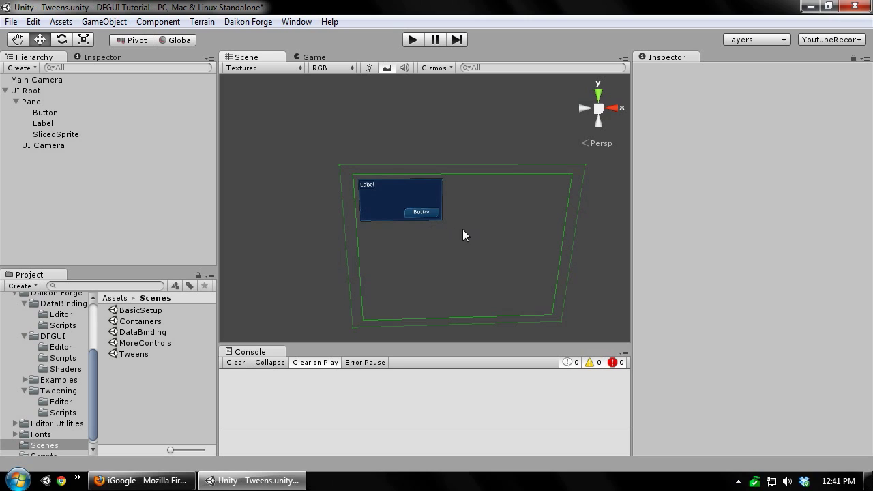
Select the Panel and bring up the Daikon Forge Tweens category of components to add to it
{"action": "middle_click_drag", "start_coordinate": [463, 230], "coordinate": [469, 229]}
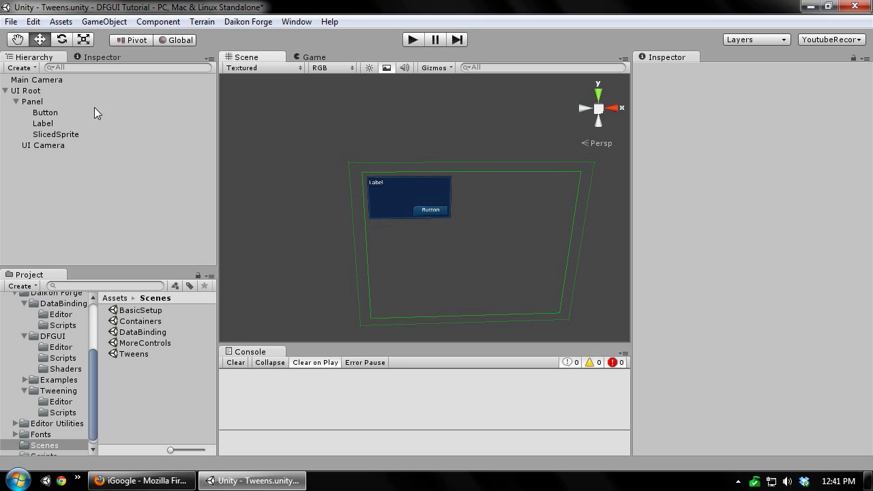
{"action": "left_click", "coordinate": [65, 101]}
{"action": "middle_click_drag", "start_coordinate": [435, 229], "coordinate": [451, 220]}
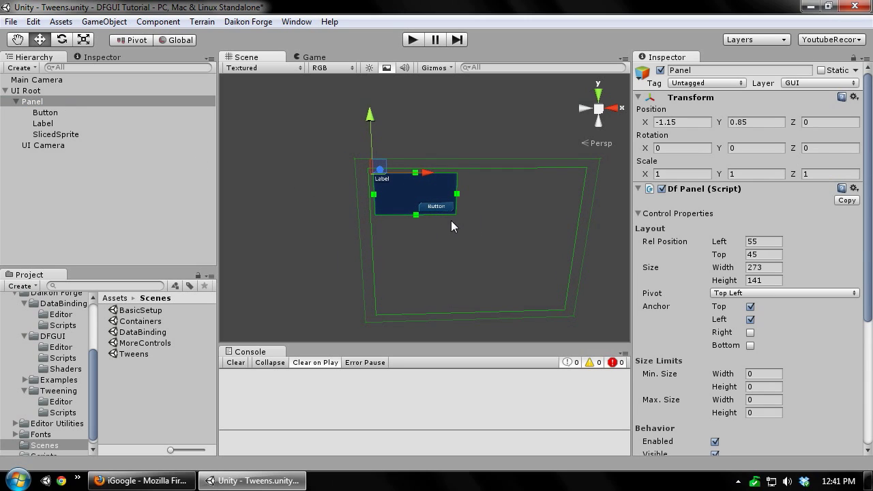
{"action": "scroll", "coordinate": [733, 399], "scroll_direction": "down", "scroll_amount": 5}
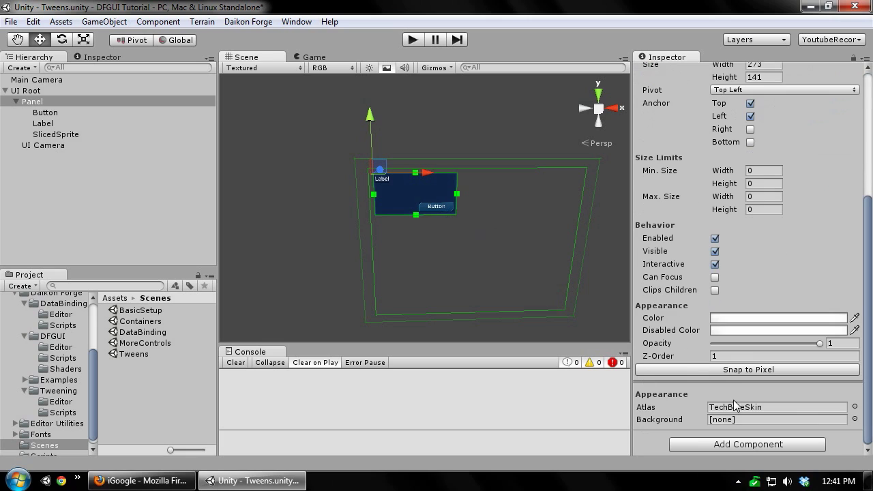
{"action": "left_click", "coordinate": [741, 445]}
{"action": "key", "text": "BackSpace"}
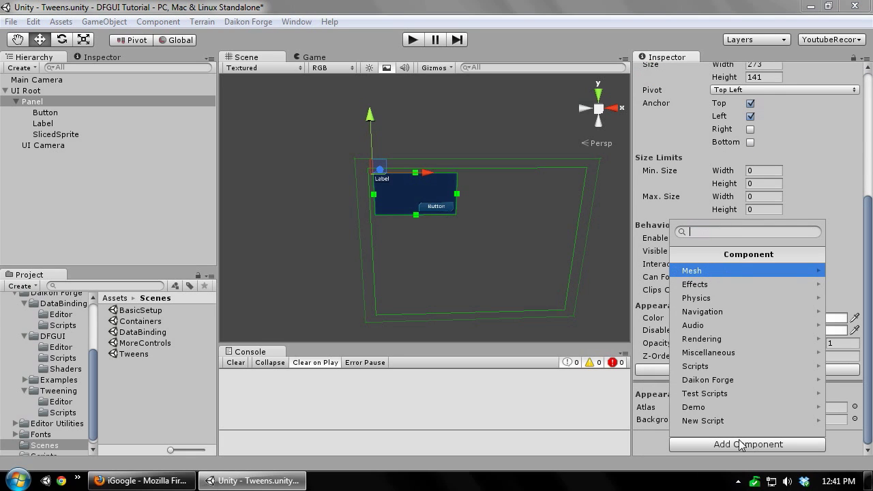
{"action": "key", "text": "Down"}
{"action": "key", "text": "Down"}
{"action": "key", "text": "Down"}
{"action": "key", "text": "Down"}
{"action": "key", "text": "Down"}
{"action": "key", "text": "Down"}
{"action": "key", "text": "Down"}
{"action": "key", "text": "Down"}
{"action": "key", "text": "Right"}
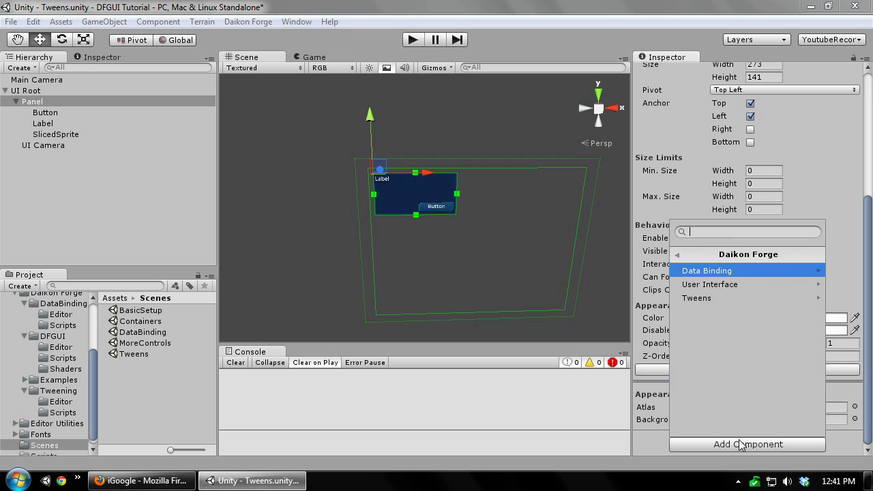
{"action": "key", "text": "Down"}
{"action": "key", "text": "Down"}
{"action": "key", "text": "Right"}
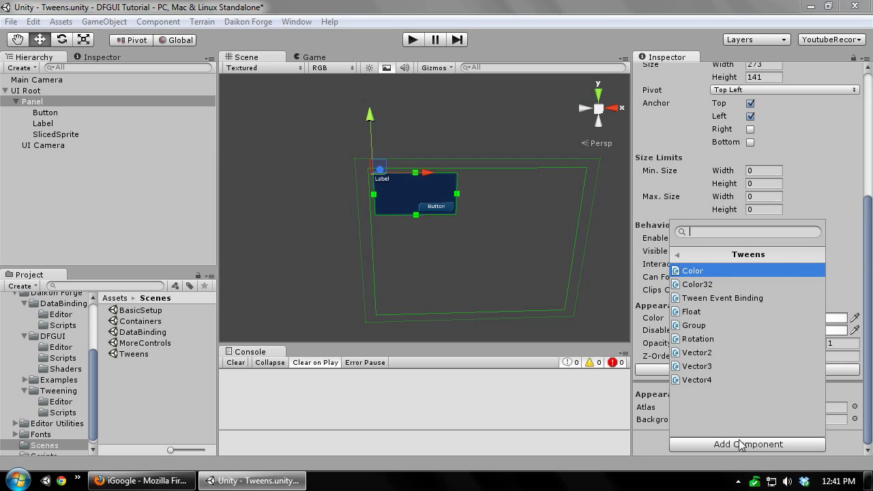
Review the available tween types and add the Vector3 tween component to the Panel
{"action": "key", "text": "Down"}
{"action": "key", "text": "Up"}
{"action": "key", "text": "Down"}
{"action": "key", "text": "Up"}
{"action": "key", "text": "Down"}
{"action": "key", "text": "Down"}
{"action": "key", "text": "Down"}
{"action": "key", "text": "Down"}
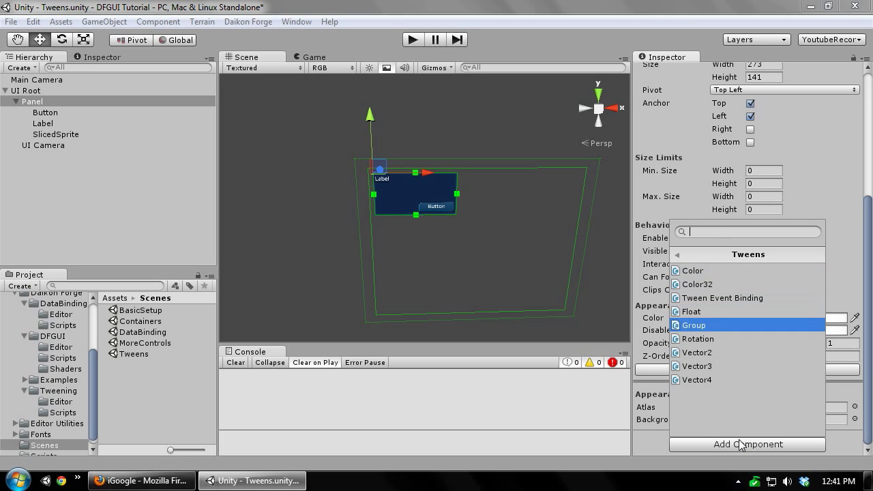
{"action": "key", "text": "Up"}
{"action": "key", "text": "Down"}
{"action": "key", "text": "Down"}
{"action": "key", "text": "Up"}
{"action": "key", "text": "Down"}
{"action": "key", "text": "Down"}
{"action": "key", "text": "Down"}
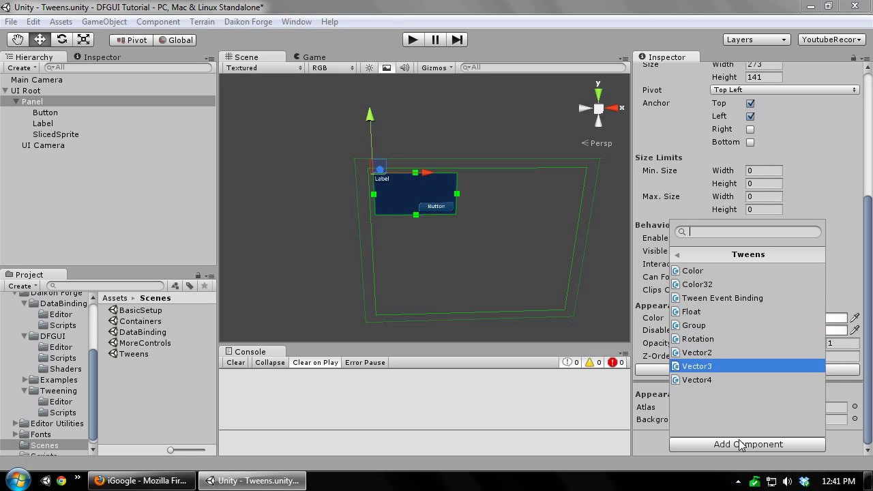
{"action": "key", "text": "Down"}
{"action": "key", "text": "Up"}
{"action": "key", "text": "Up"}
{"action": "key", "text": "Down"}
{"action": "key", "text": "Return"}
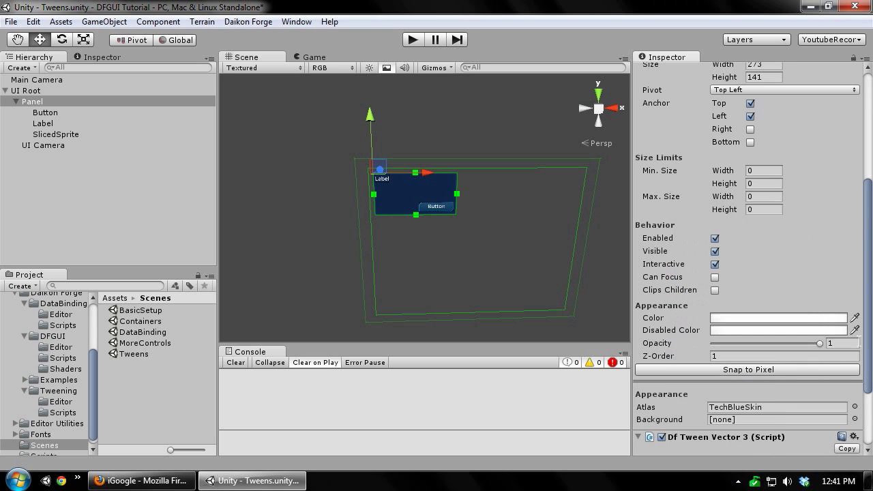
Name the new Vector3 tween SlideIn
{"action": "scroll", "coordinate": [771, 293], "scroll_direction": "down", "scroll_amount": 3}
{"action": "left_click", "coordinate": [725, 375]}
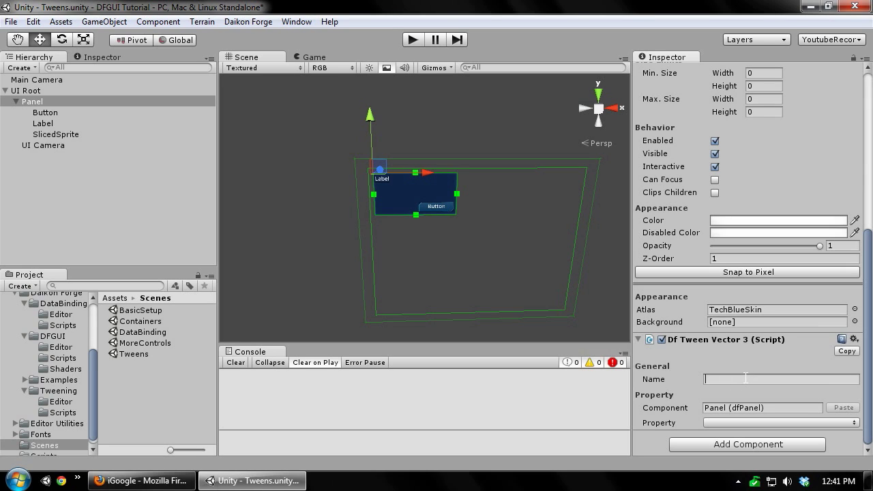
{"action": "type", "text": "SlideIn"}
Have the SlideIn tween animate the Panel's Position property and enable Auto Run
{"action": "left_click", "coordinate": [736, 422]}
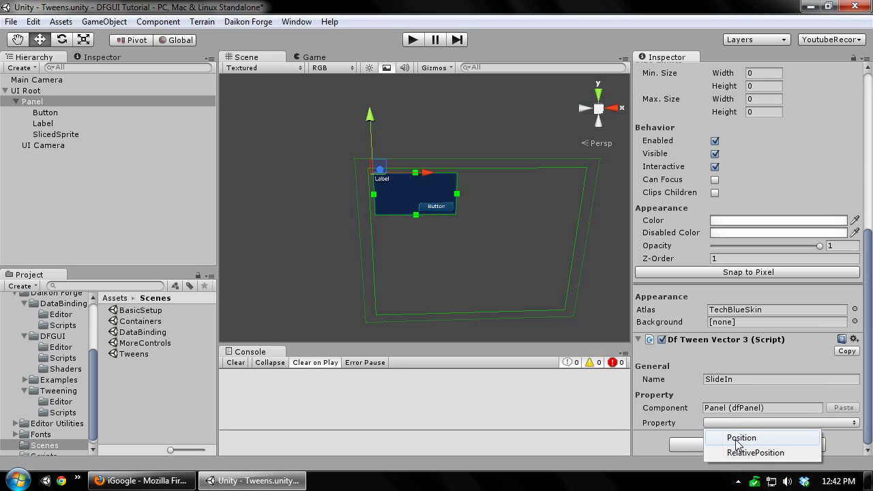
{"action": "left_click", "coordinate": [742, 437]}
{"action": "scroll", "coordinate": [843, 349], "scroll_direction": "down", "scroll_amount": 6}
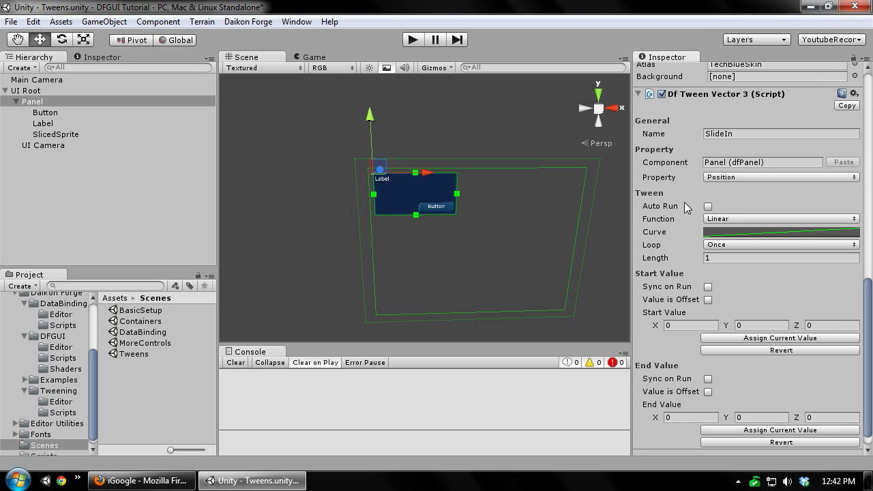
{"action": "left_click", "coordinate": [707, 207]}
Examine the tween's easing function choices, animation curve, loop modes and length without changing them
{"action": "left_click", "coordinate": [728, 218]}
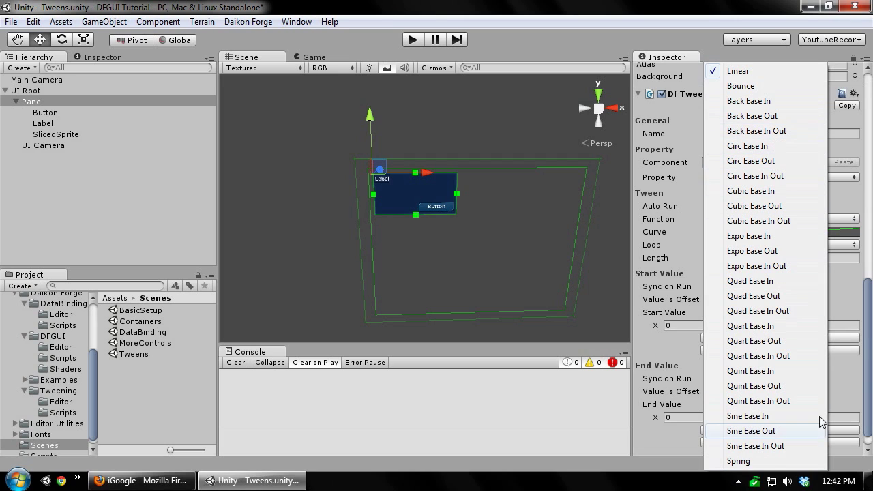
{"action": "left_click_drag", "start_coordinate": [869, 310], "coordinate": [870, 320]}
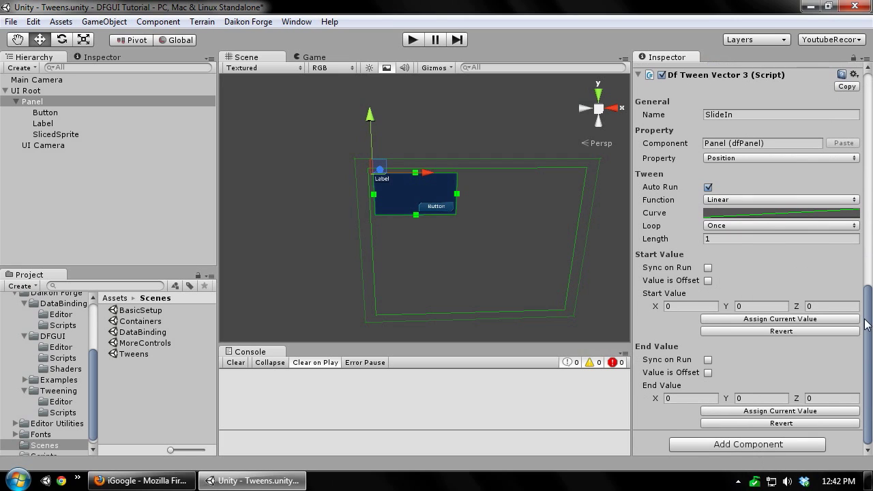
{"action": "left_click", "coordinate": [767, 211]}
{"action": "left_click_drag", "start_coordinate": [375, 10], "coordinate": [428, 60]}
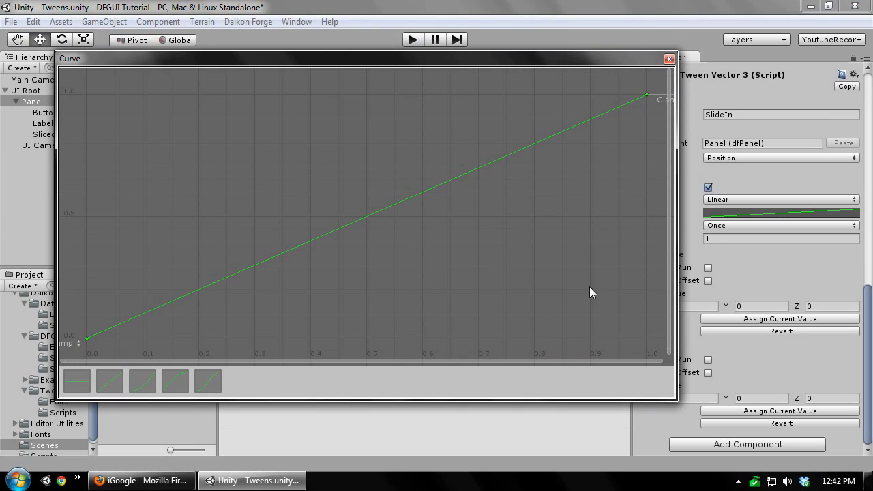
{"action": "left_click", "coordinate": [668, 59]}
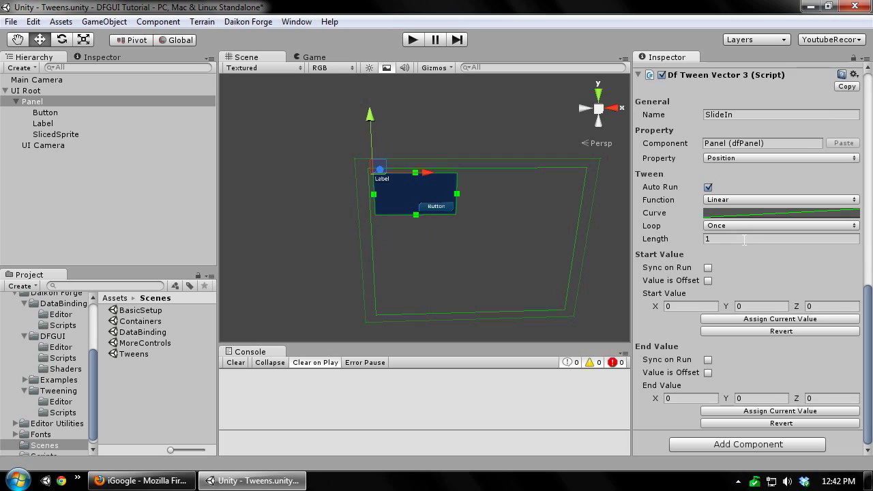
{"action": "left_click", "coordinate": [737, 226]}
{"action": "left_click", "coordinate": [737, 241]}
{"action": "left_click", "coordinate": [724, 226]}
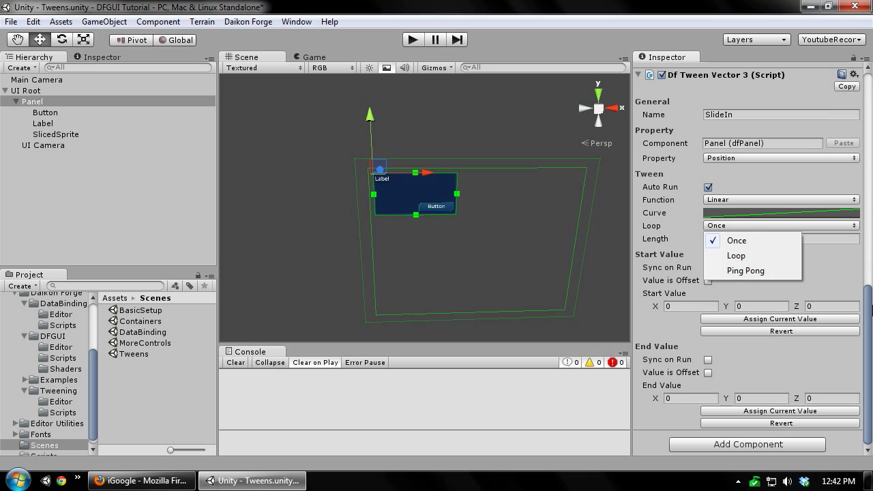
{"action": "left_click", "coordinate": [870, 339]}
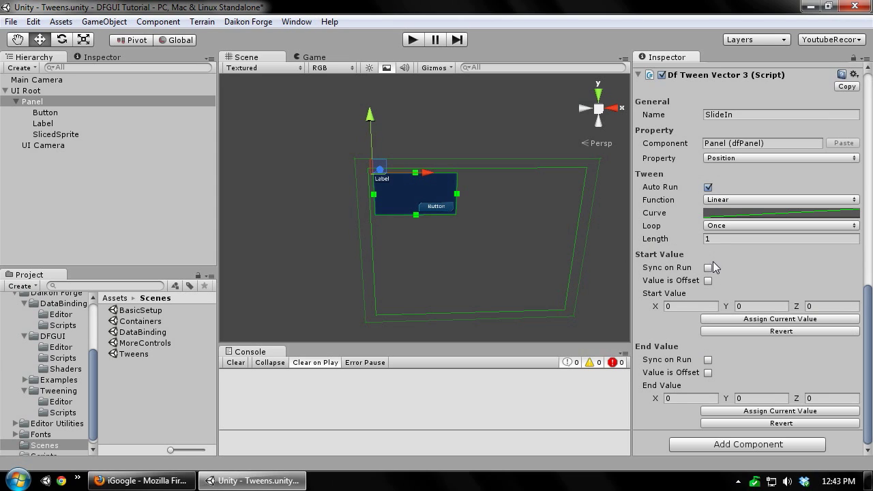
Treat the tween's start value as an offset and set its Y to 200
{"action": "scroll", "coordinate": [711, 262], "scroll_direction": "up", "scroll_amount": 10}
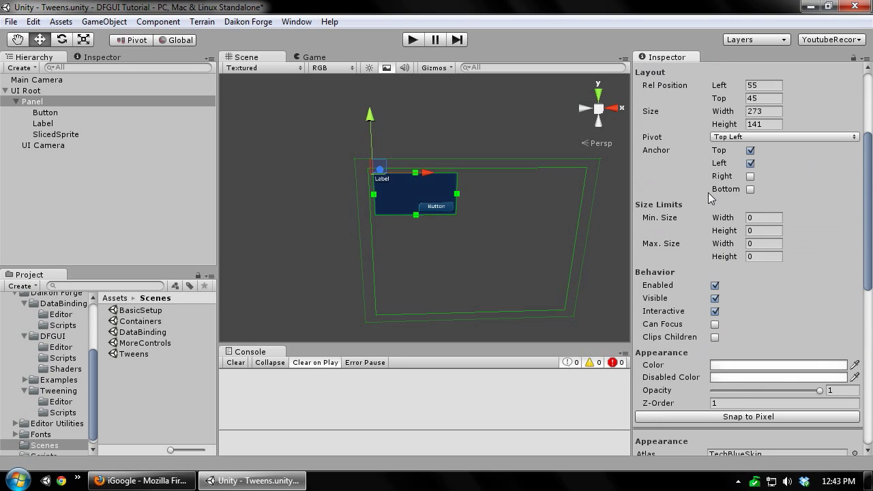
{"action": "scroll", "coordinate": [708, 192], "scroll_direction": "up", "scroll_amount": 5}
{"action": "scroll", "coordinate": [742, 130], "scroll_direction": "down", "scroll_amount": 15}
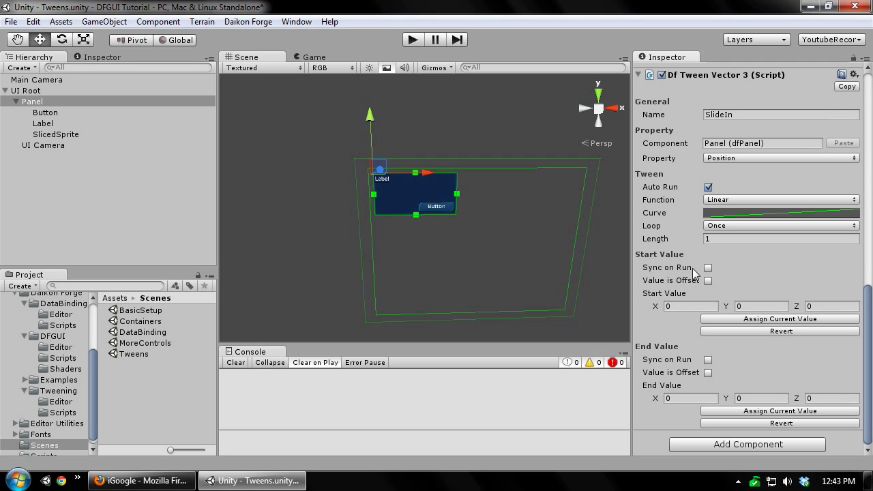
{"action": "scroll", "coordinate": [803, 239], "scroll_direction": "up", "scroll_amount": 15}
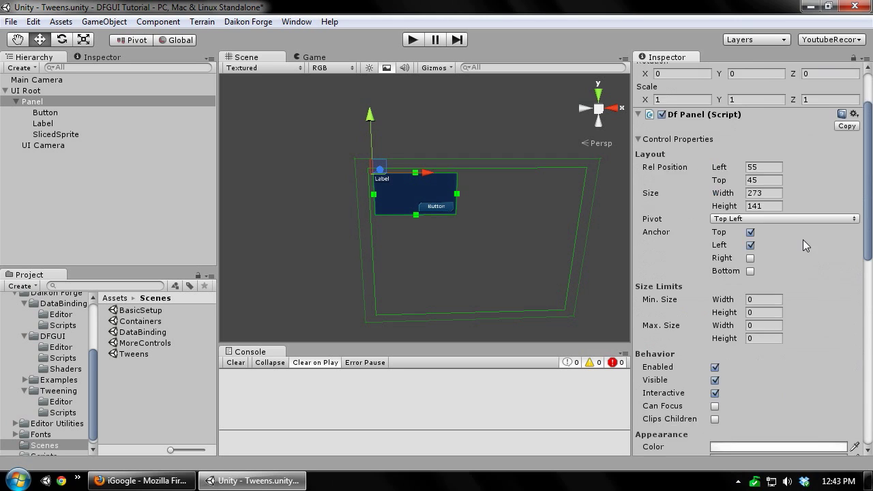
{"action": "scroll", "coordinate": [722, 189], "scroll_direction": "down", "scroll_amount": 15}
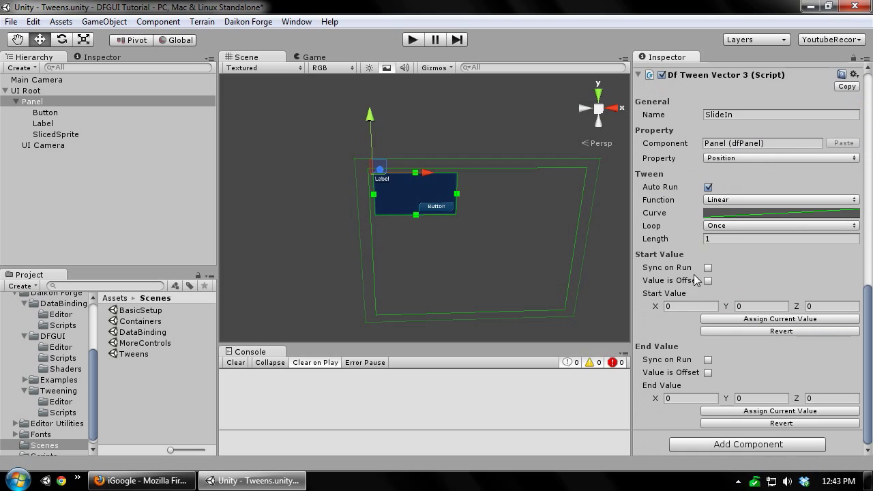
{"action": "left_click", "coordinate": [761, 306]}
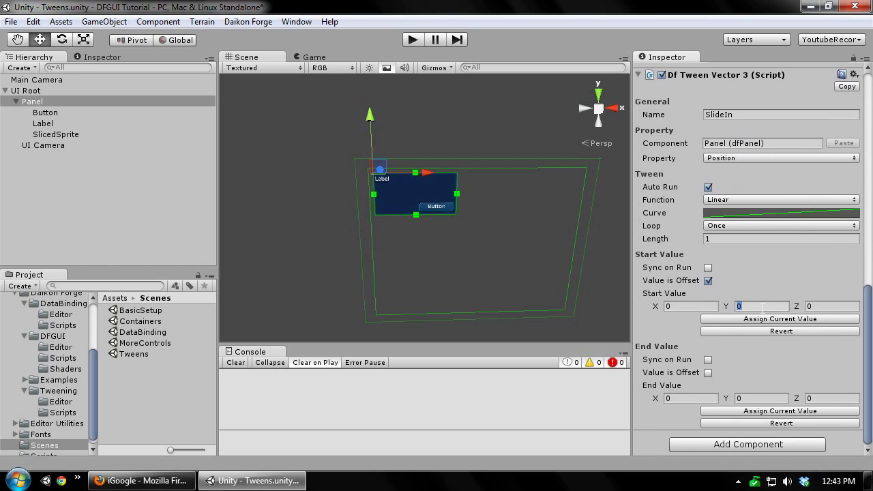
{"action": "type", "text": "200"}
{"action": "key", "text": "Return"}
{"action": "left_click", "coordinate": [757, 306]}
{"action": "left_click", "coordinate": [709, 281]}
Leave Sync on Run off for the end value and assign the Panel's current position as the tween's end value
{"action": "left_click", "coordinate": [708, 359]}
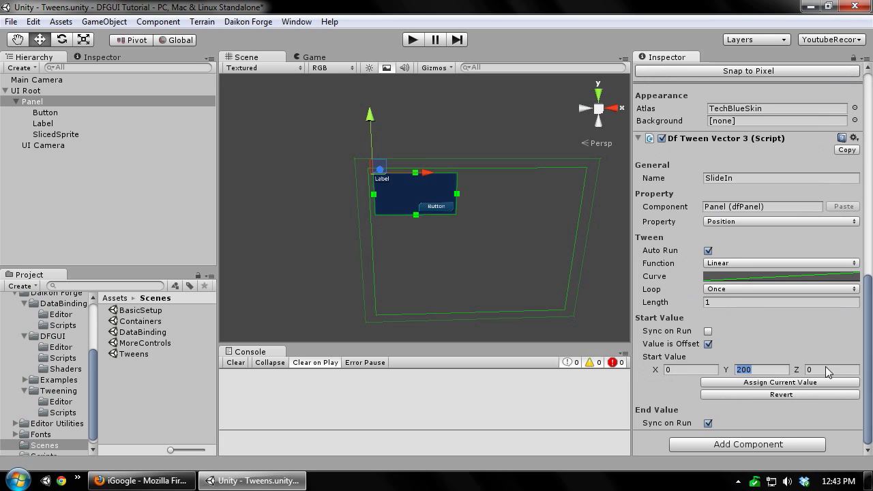
{"action": "left_click", "coordinate": [707, 422]}
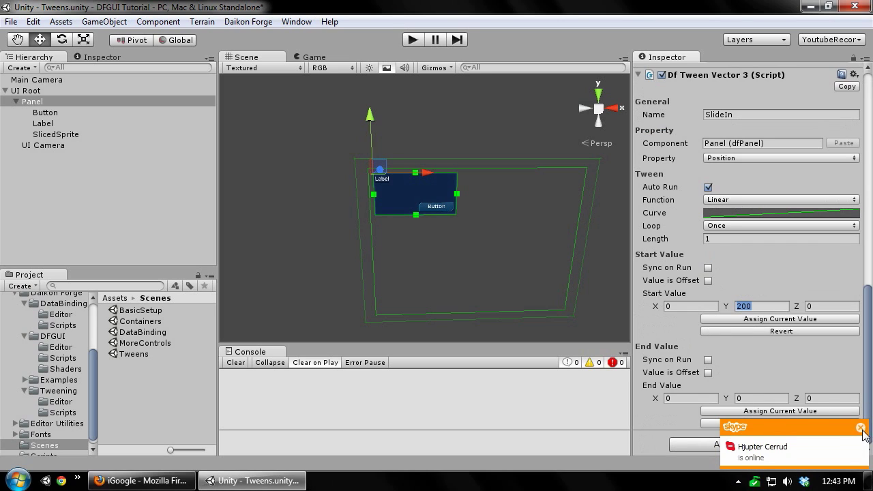
{"action": "left_click", "coordinate": [860, 432]}
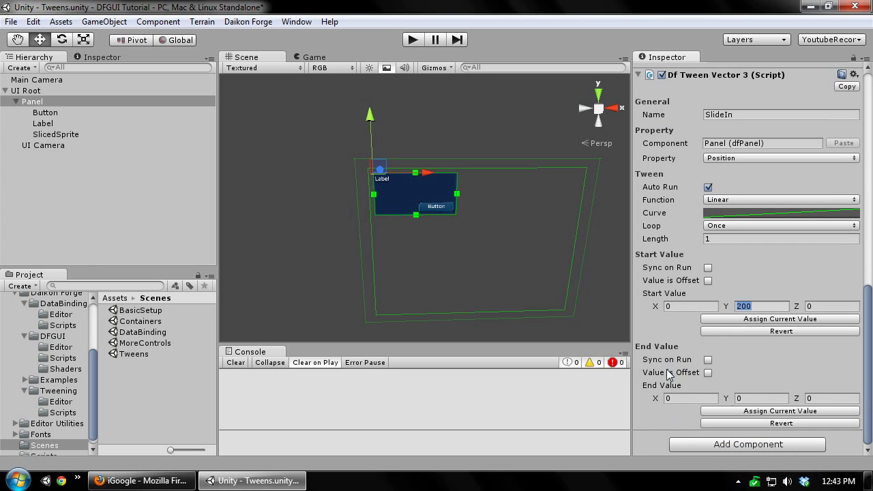
{"action": "left_click", "coordinate": [736, 411]}
Run the scene to preview the Panel's linear slide-in animation, and stop playback
{"action": "middle_click_drag", "start_coordinate": [424, 197], "coordinate": [387, 222]}
{"action": "scroll", "coordinate": [401, 230], "scroll_direction": "down", "scroll_amount": 3}
{"action": "left_click", "coordinate": [432, 101]}
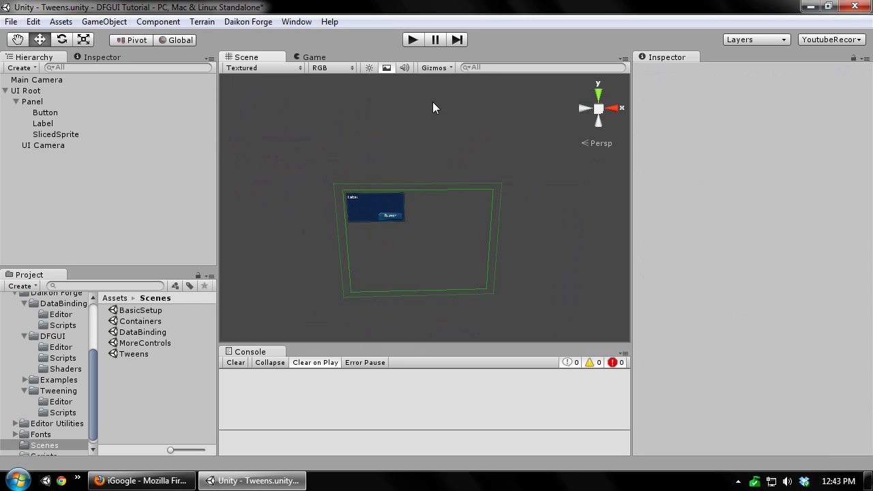
{"action": "key", "text": "ctrl+p"}
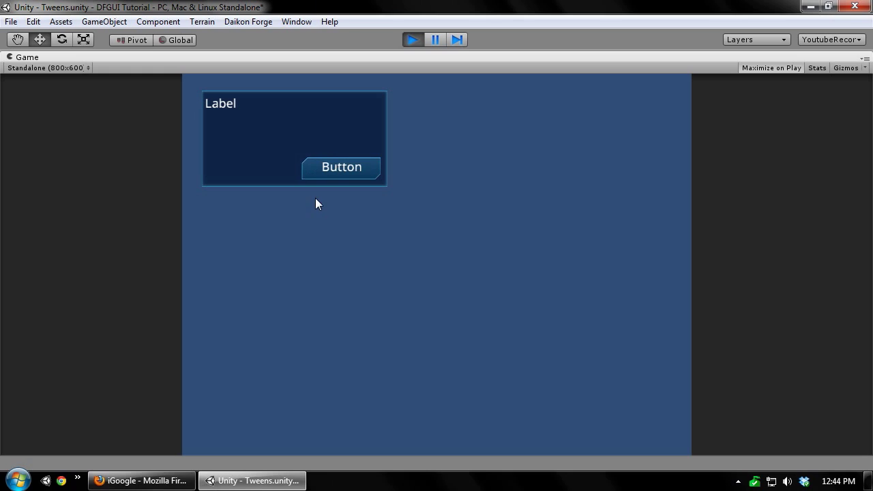
{"action": "left_click", "coordinate": [414, 39]}
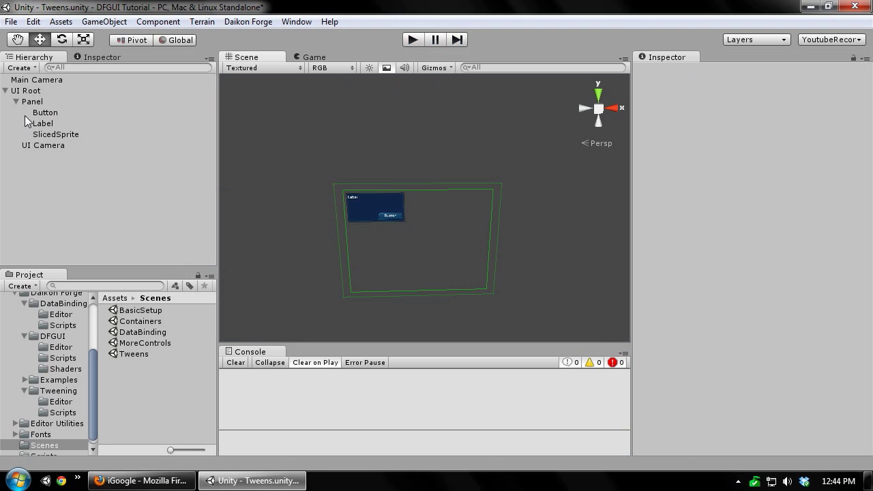
Change the easing function of the Panel's SlideIn tween to Bounce
{"action": "left_click", "coordinate": [32, 101]}
{"action": "scroll", "coordinate": [341, 188], "scroll_direction": "up", "scroll_amount": 5}
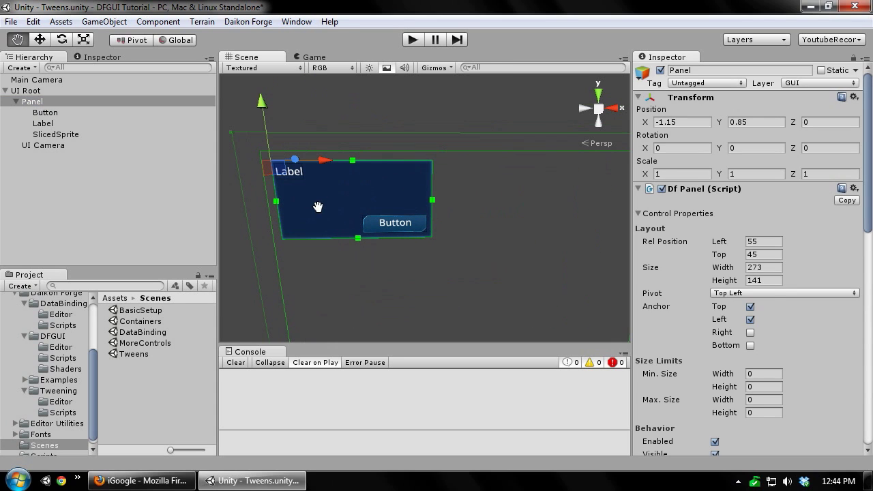
{"action": "scroll", "coordinate": [839, 237], "scroll_direction": "down", "scroll_amount": 10}
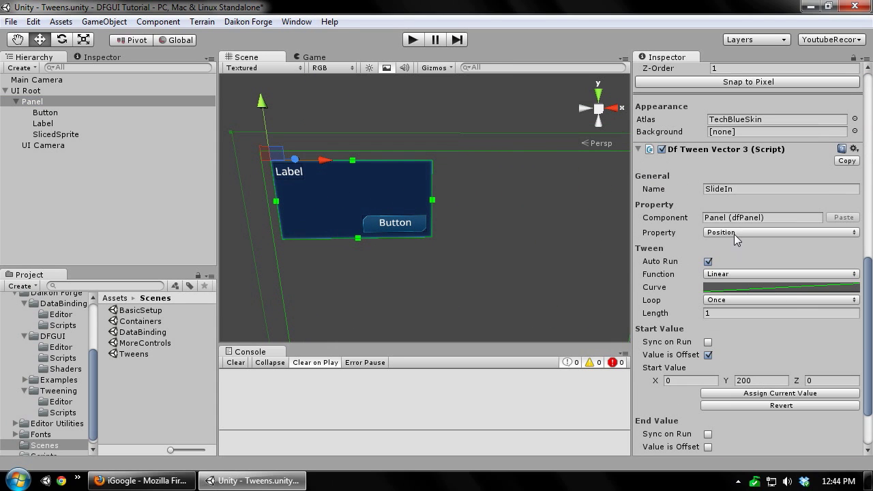
{"action": "left_click", "coordinate": [731, 275]}
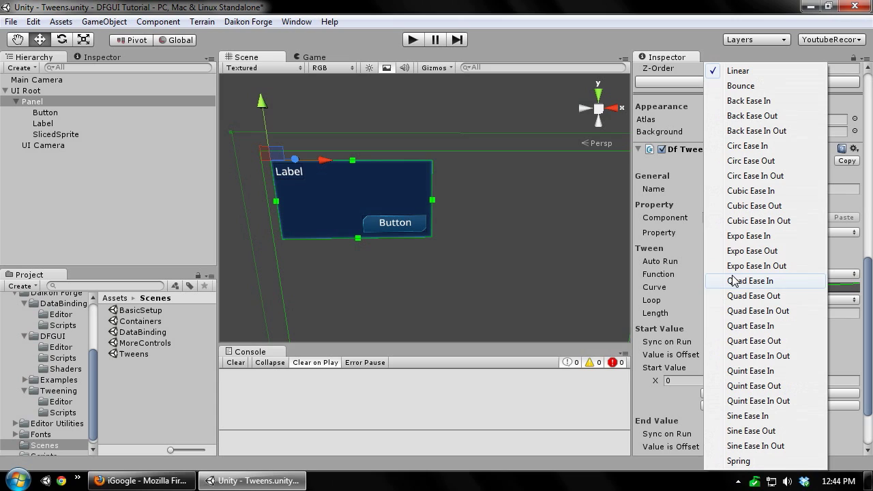
{"action": "left_click", "coordinate": [731, 86]}
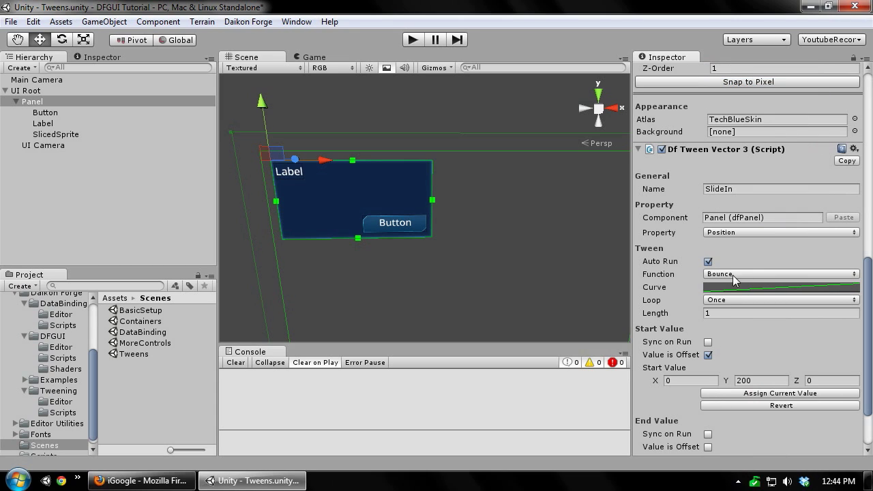
Run the scene again to preview the slide-in with the Bounce easing, and stop playback
{"action": "left_click", "coordinate": [413, 86]}
{"action": "key", "text": "ctrl+p"}
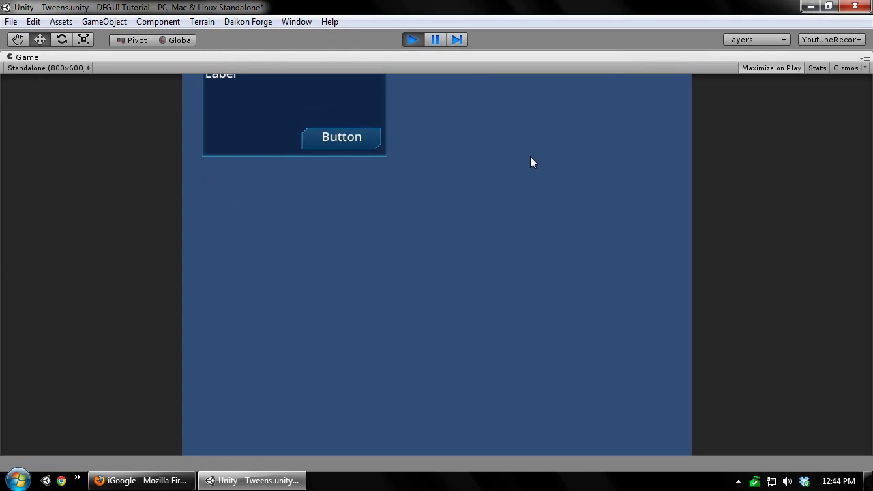
{"action": "left_click", "coordinate": [413, 40]}
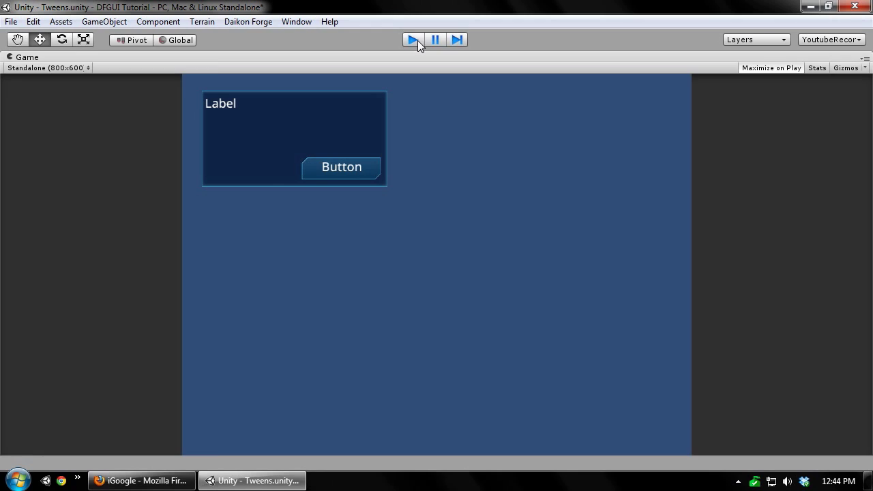
Add a Daikon Forge Color32 tween component to the Panel's Button
{"action": "scroll", "coordinate": [462, 193], "scroll_direction": "up", "scroll_amount": 4}
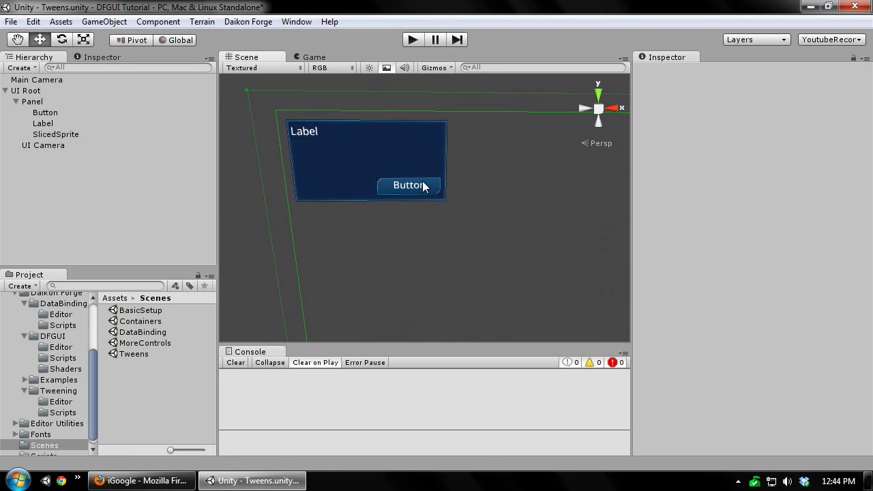
{"action": "left_click", "coordinate": [422, 181]}
{"action": "middle_click_drag", "start_coordinate": [352, 201], "coordinate": [326, 234]}
{"action": "scroll", "coordinate": [292, 205], "scroll_direction": "down", "scroll_amount": 2}
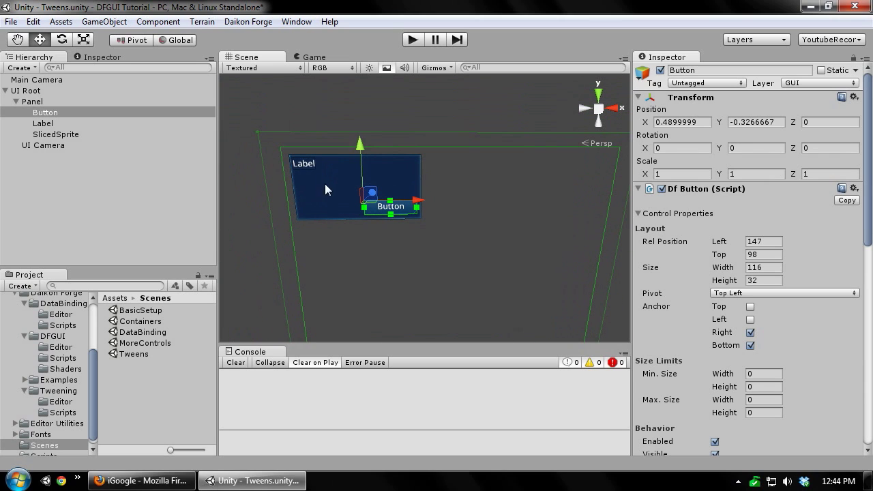
{"action": "scroll", "coordinate": [804, 204], "scroll_direction": "down", "scroll_amount": 10}
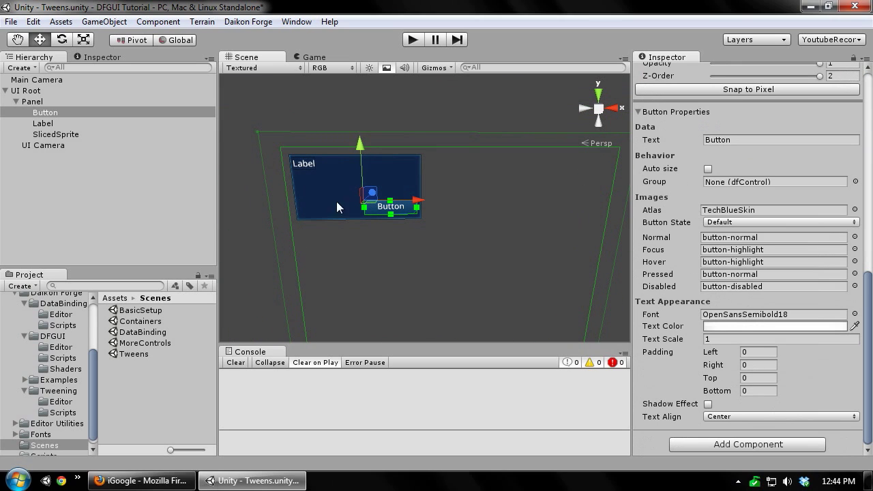
{"action": "left_click", "coordinate": [744, 448]}
{"action": "key", "text": "Down"}
{"action": "key", "text": "Down"}
{"action": "key", "text": "Down"}
{"action": "key", "text": "Down"}
{"action": "key", "text": "Down"}
{"action": "key", "text": "Down"}
{"action": "key", "text": "Down"}
{"action": "key", "text": "Down"}
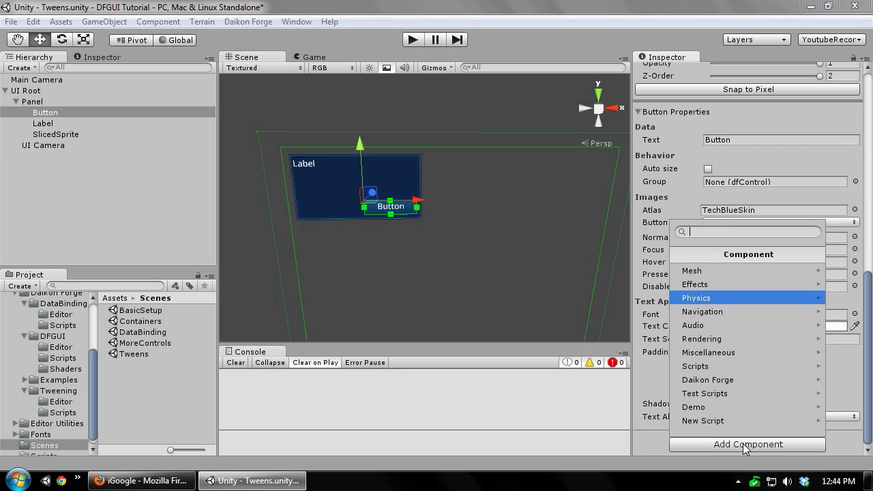
{"action": "key", "text": "Right"}
{"action": "key", "text": "Down"}
{"action": "key", "text": "Down"}
{"action": "key", "text": "Right"}
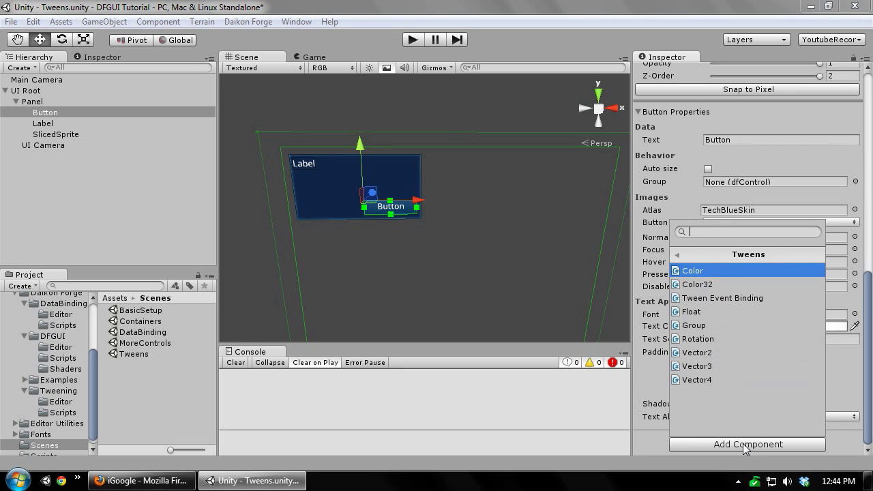
{"action": "key", "text": "Down"}
{"action": "key", "text": "Return"}
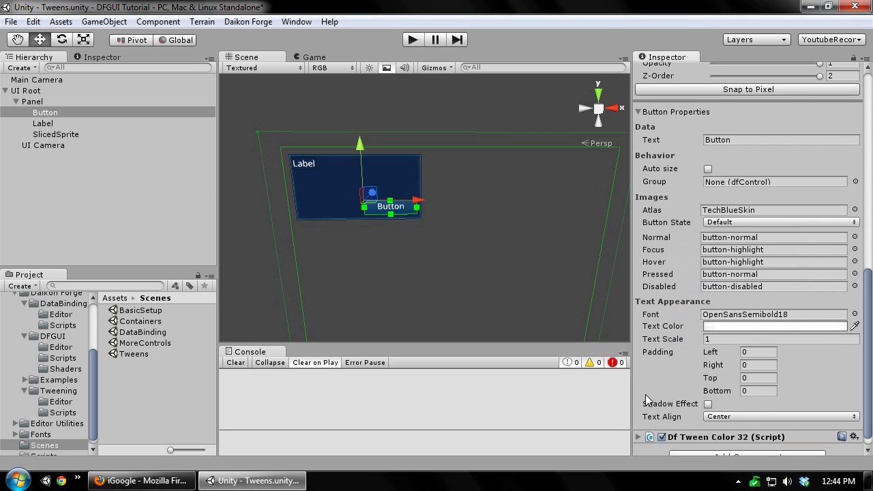
Name the Button's color tween FlashGreen and set its target property to Color
{"action": "scroll", "coordinate": [648, 403], "scroll_direction": "down", "scroll_amount": 3}
{"action": "left_click", "coordinate": [739, 379]}
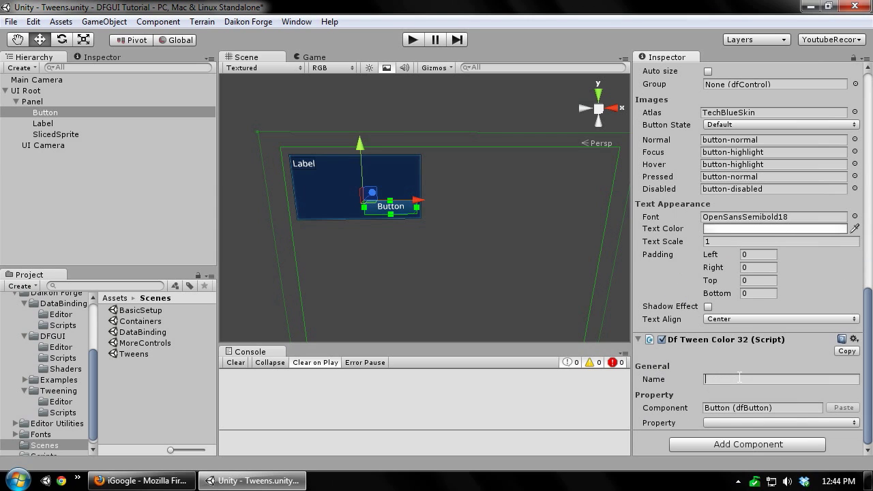
{"action": "type", "text": "FlashGreen"}
{"action": "left_click", "coordinate": [735, 422]}
{"action": "left_click", "coordinate": [736, 373]}
{"action": "scroll", "coordinate": [715, 366], "scroll_direction": "down", "scroll_amount": 5}
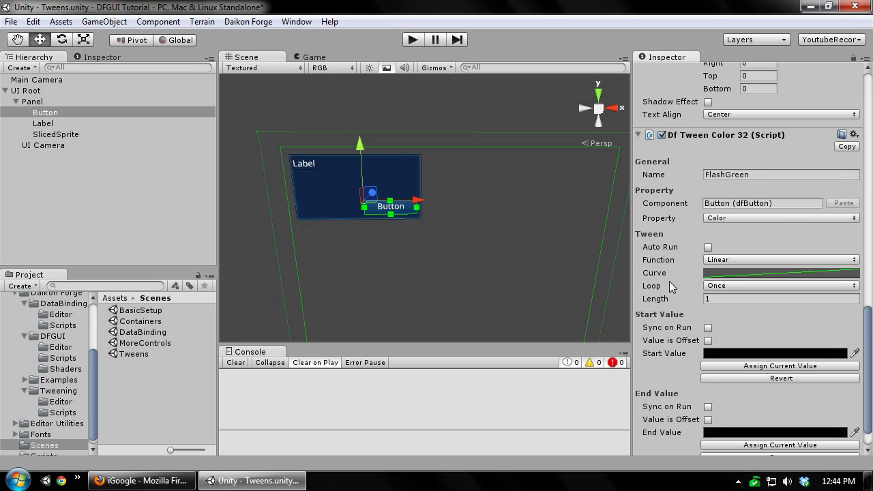
Assign the Button's current color to the FlashGreen tween's start and end values, and change the start value to pure green
{"action": "scroll", "coordinate": [668, 281], "scroll_direction": "down", "scroll_amount": 2}
{"action": "left_click", "coordinate": [765, 332]}
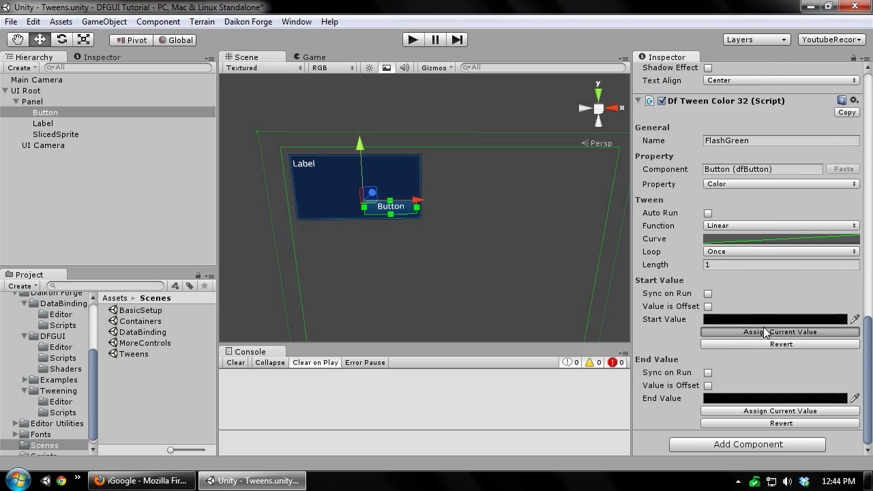
{"action": "left_click", "coordinate": [762, 410]}
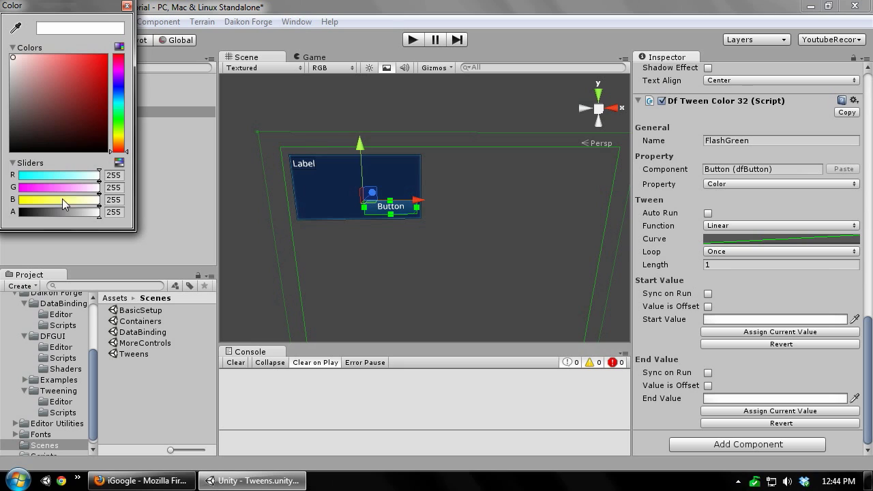
{"action": "left_click_drag", "start_coordinate": [66, 175], "coordinate": [4, 202]}
{"action": "left_click", "coordinate": [127, 6]}
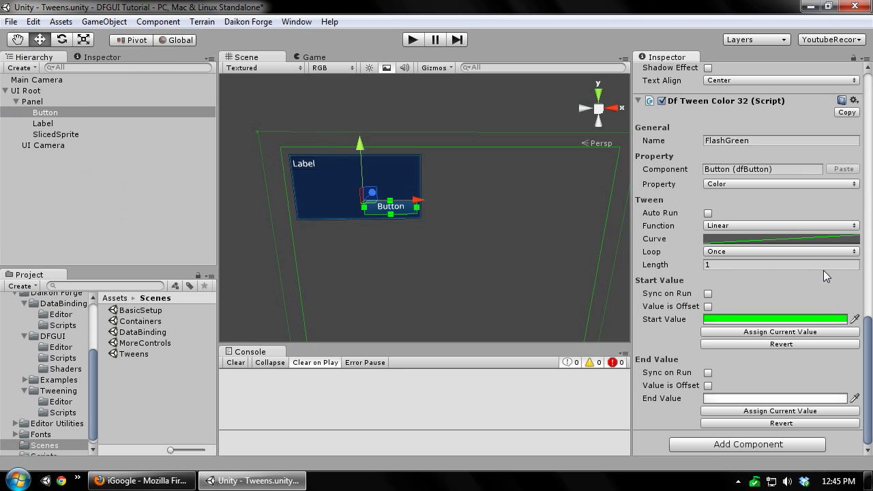
Add an Event Binding component to the Button
{"action": "left_click", "coordinate": [703, 444]}
{"action": "type", "text": "ev"}
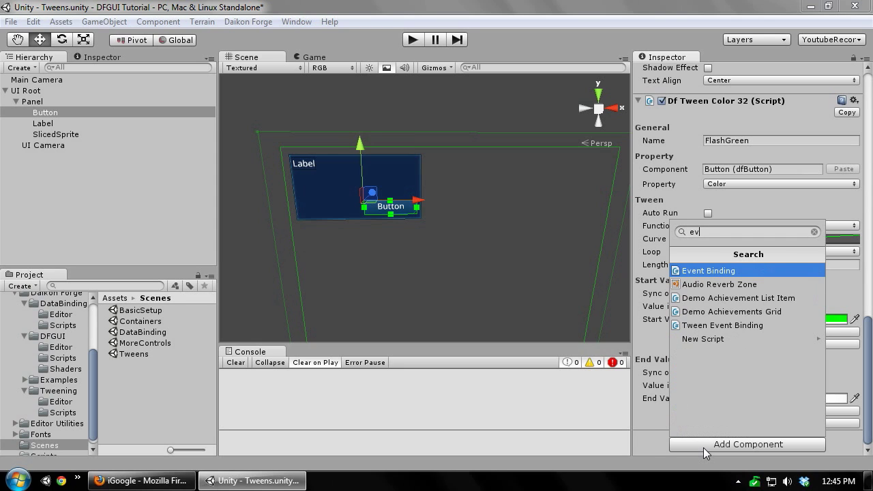
{"action": "key", "text": "Return"}
{"action": "scroll", "coordinate": [869, 382], "scroll_direction": "down", "scroll_amount": 5}
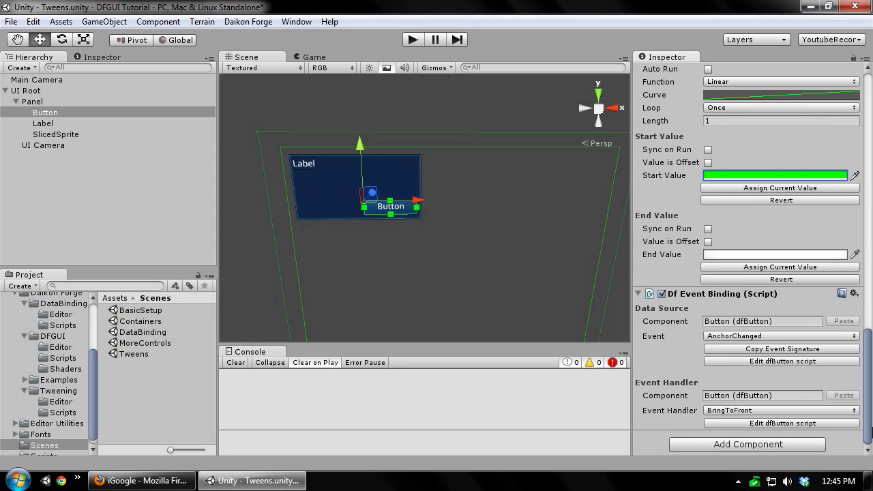
Use the Panel's SlideIn tween as the Button event binding's data source and set the event to TweenCompleted
{"action": "left_click", "coordinate": [40, 102]}
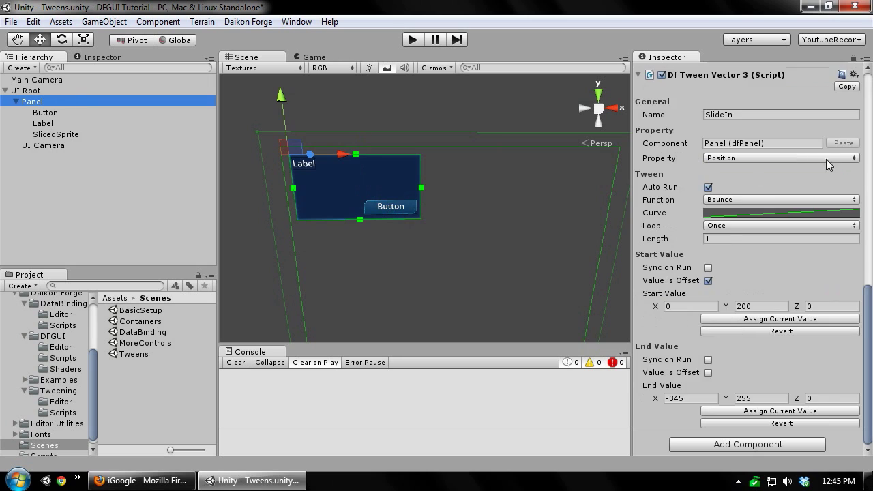
{"action": "scroll", "coordinate": [818, 157], "scroll_direction": "up", "scroll_amount": 10}
{"action": "scroll", "coordinate": [844, 203], "scroll_direction": "down", "scroll_amount": 15}
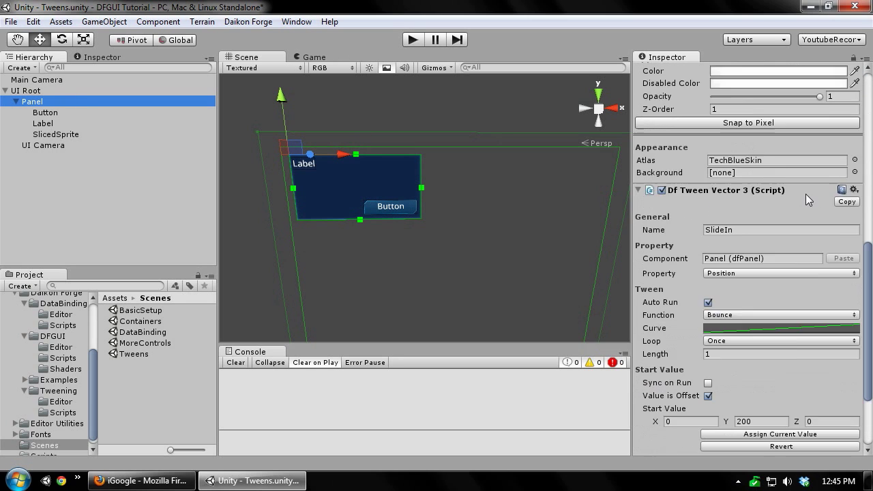
{"action": "left_click", "coordinate": [845, 119]}
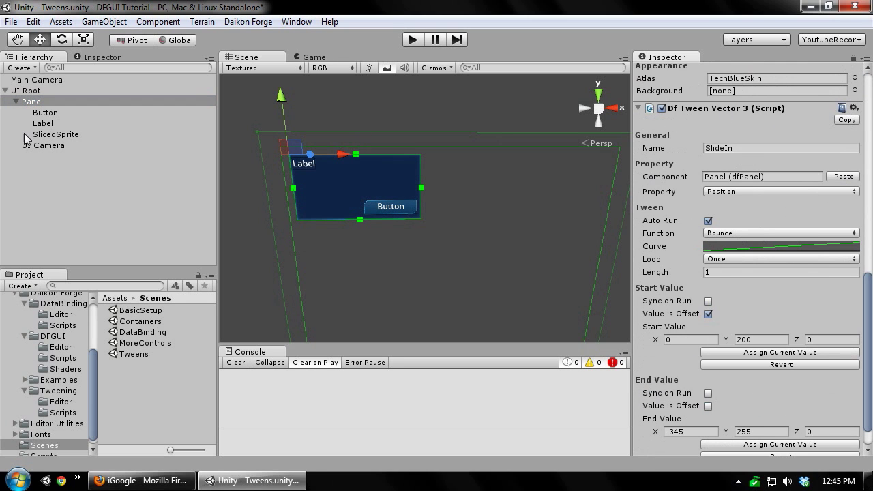
{"action": "left_click", "coordinate": [45, 112]}
{"action": "scroll", "coordinate": [748, 379], "scroll_direction": "down", "scroll_amount": 10}
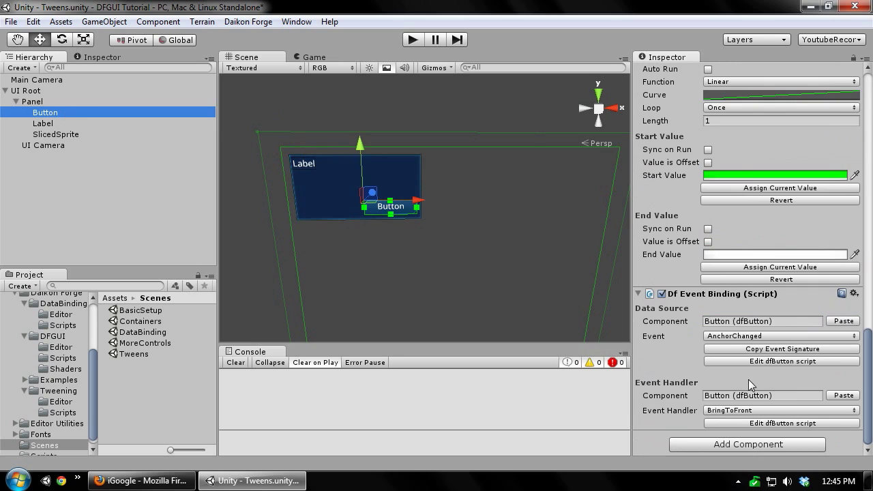
{"action": "left_click", "coordinate": [843, 320]}
{"action": "left_click", "coordinate": [717, 362]}
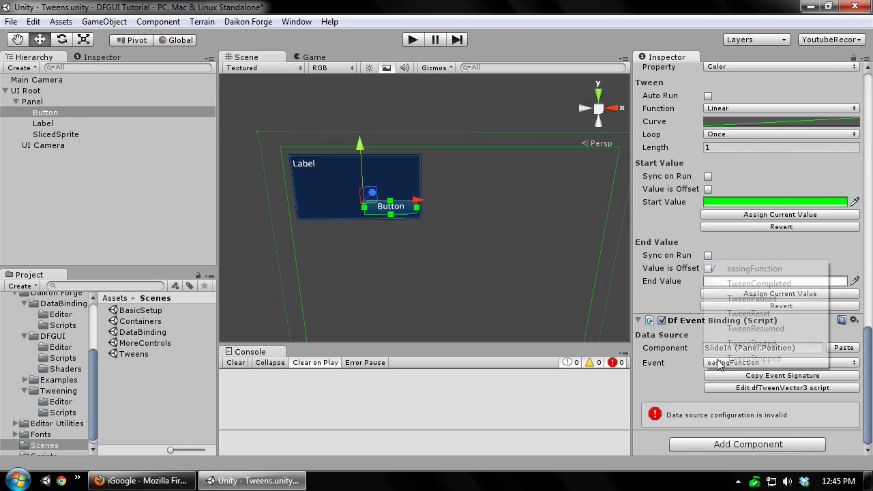
{"action": "left_click", "coordinate": [746, 283]}
{"action": "scroll", "coordinate": [711, 408], "scroll_direction": "down", "scroll_amount": 1}
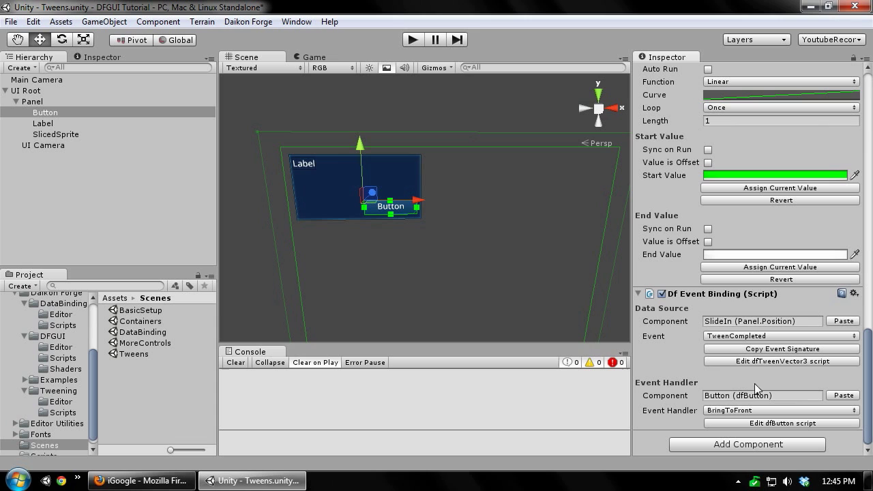
Use the Button's FlashGreen tween as the binding's event handler component and set the handler to Play
{"action": "left_click", "coordinate": [791, 410]}
{"action": "left_click_drag", "start_coordinate": [869, 409], "coordinate": [869, 328]}
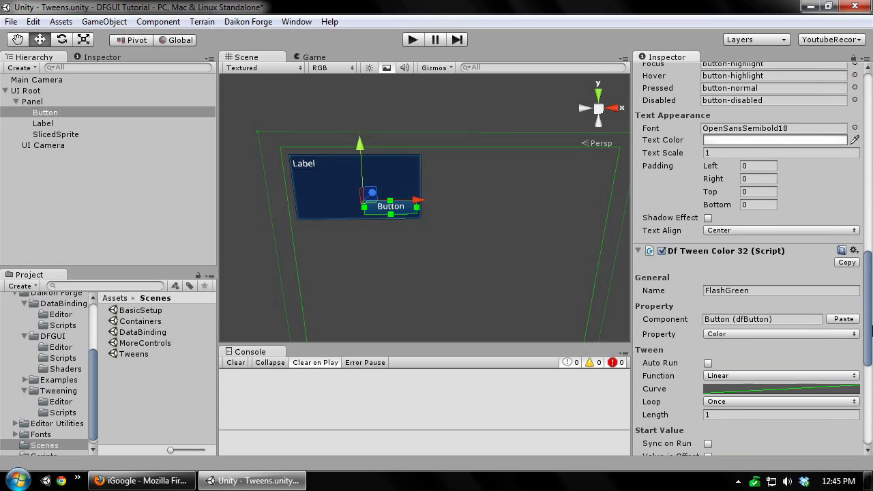
{"action": "left_click", "coordinate": [846, 262]}
{"action": "scroll", "coordinate": [725, 239], "scroll_direction": "down", "scroll_amount": 10}
{"action": "left_click", "coordinate": [844, 394]}
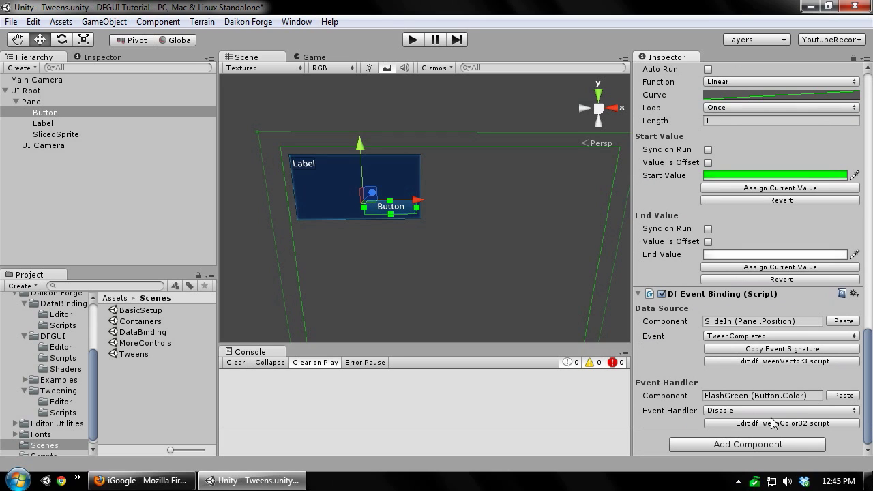
{"action": "left_click", "coordinate": [747, 411]}
{"action": "left_click", "coordinate": [779, 362]}
Run the scene to preview the Button's green flash following the Panel's slide-in, and stop playback
{"action": "left_click", "coordinate": [433, 112]}
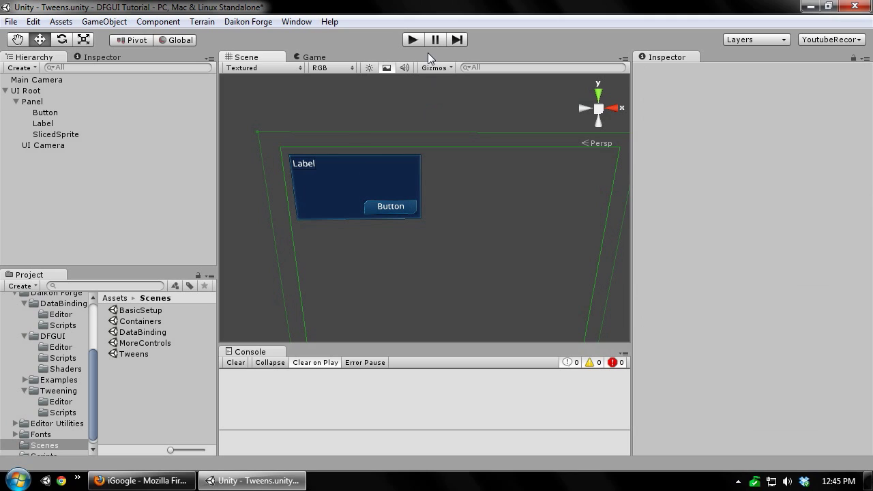
{"action": "left_click", "coordinate": [412, 40]}
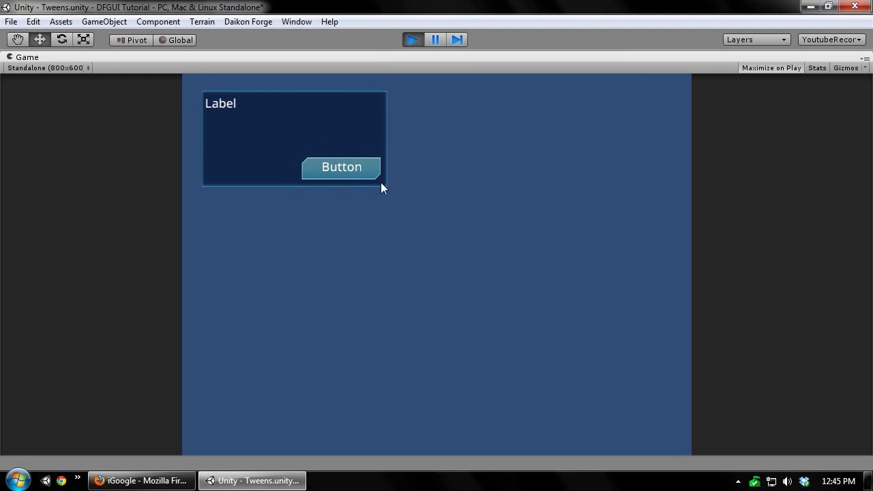
{"action": "left_click", "coordinate": [413, 39]}
Open the Length value of the Button's FlashGreen tween for editing
{"action": "left_click", "coordinate": [71, 111]}
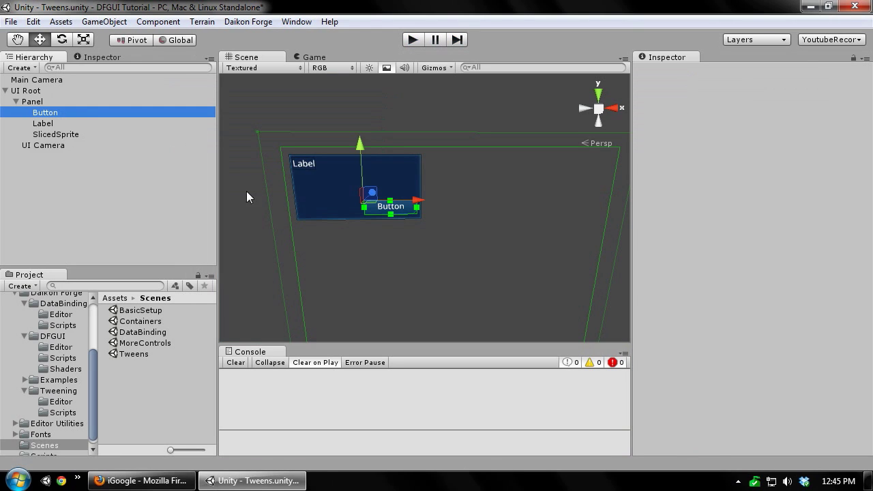
{"action": "scroll", "coordinate": [782, 280], "scroll_direction": "down", "scroll_amount": 15}
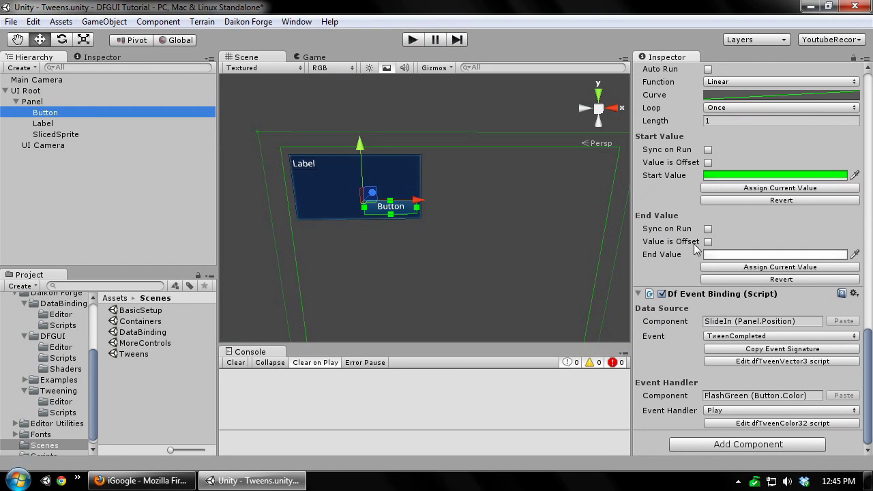
{"action": "scroll", "coordinate": [706, 142], "scroll_direction": "up", "scroll_amount": 3}
{"action": "left_click", "coordinate": [728, 244]}
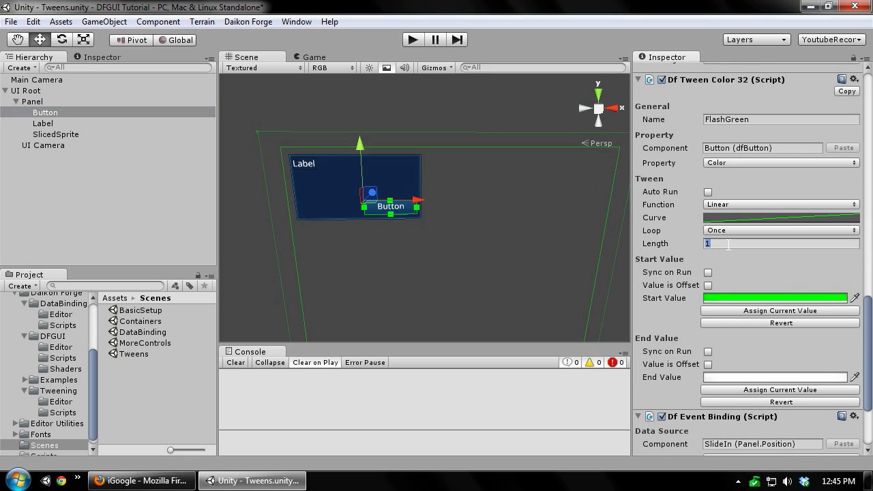
Run the scene again to preview the slide-in and the Button's FlashGreen tween, and stop playback
{"action": "left_click", "coordinate": [414, 39]}
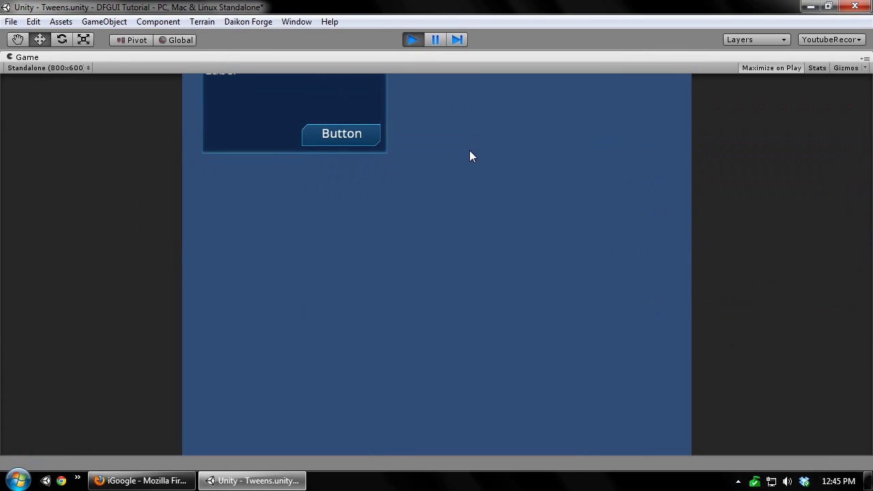
{"action": "left_click", "coordinate": [411, 39]}
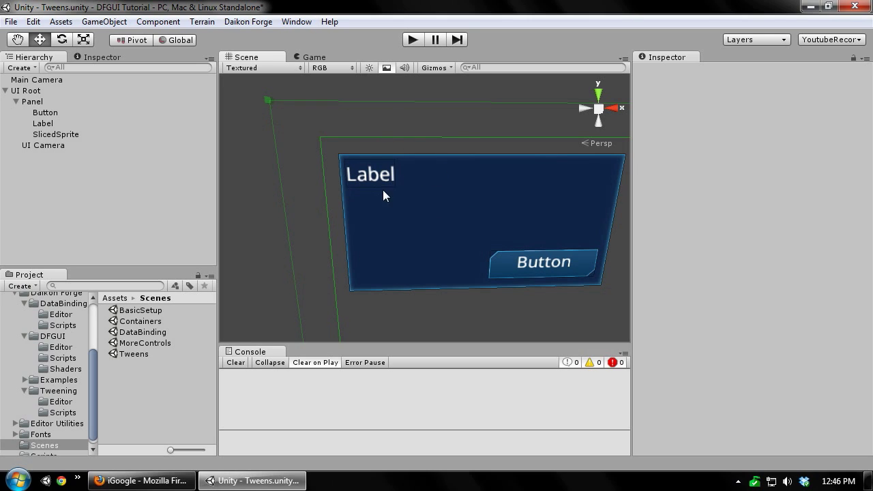
Add a Daikon Forge Color32 tween component to the Panel's Label
{"action": "left_click", "coordinate": [403, 177]}
{"action": "scroll", "coordinate": [816, 243], "scroll_direction": "down", "scroll_amount": 10}
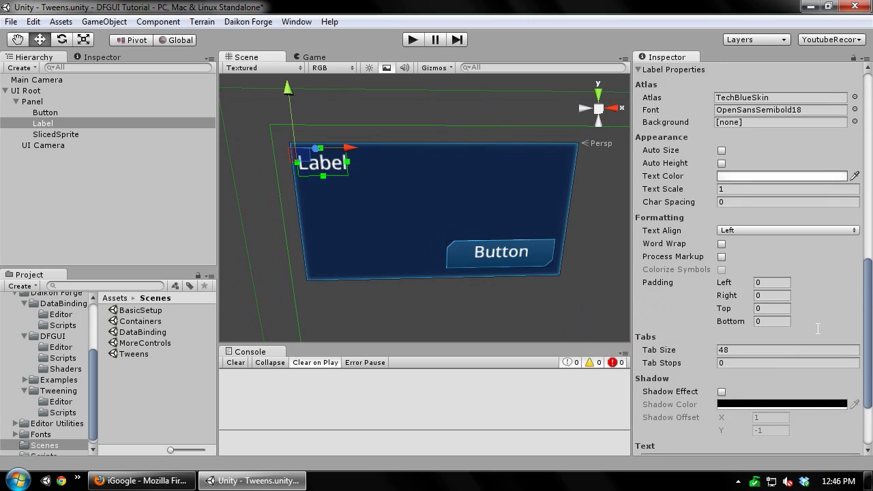
{"action": "left_click", "coordinate": [762, 444]}
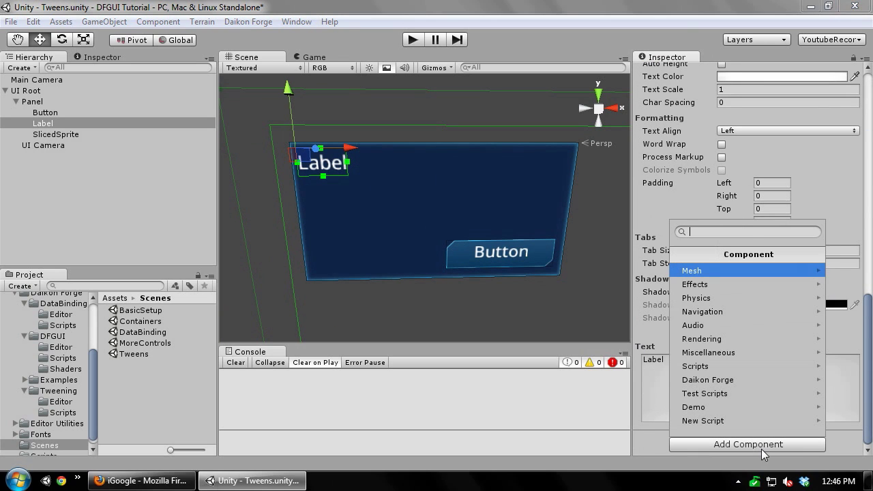
{"action": "key", "text": "Down"}
{"action": "key", "text": "Down"}
{"action": "key", "text": "Down"}
{"action": "key", "text": "Down"}
{"action": "key", "text": "Down"}
{"action": "key", "text": "Down"}
{"action": "key", "text": "Down"}
{"action": "key", "text": "Down"}
{"action": "key", "text": "Right"}
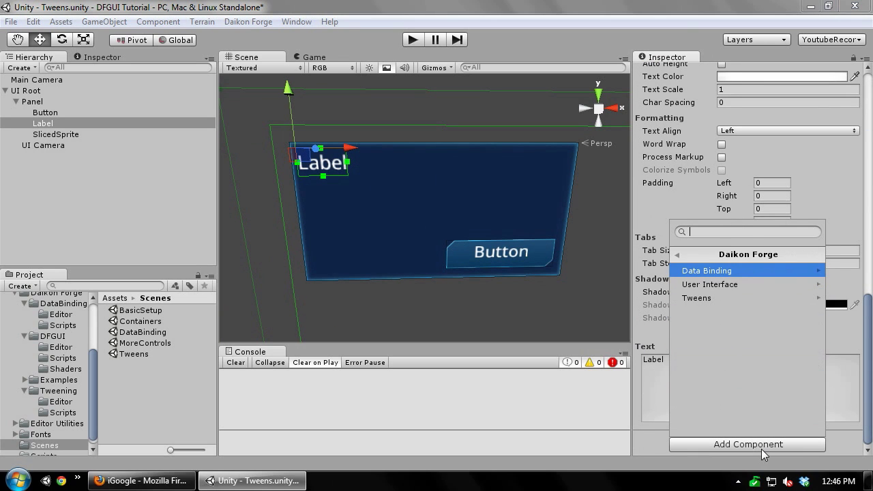
{"action": "key", "text": "Down"}
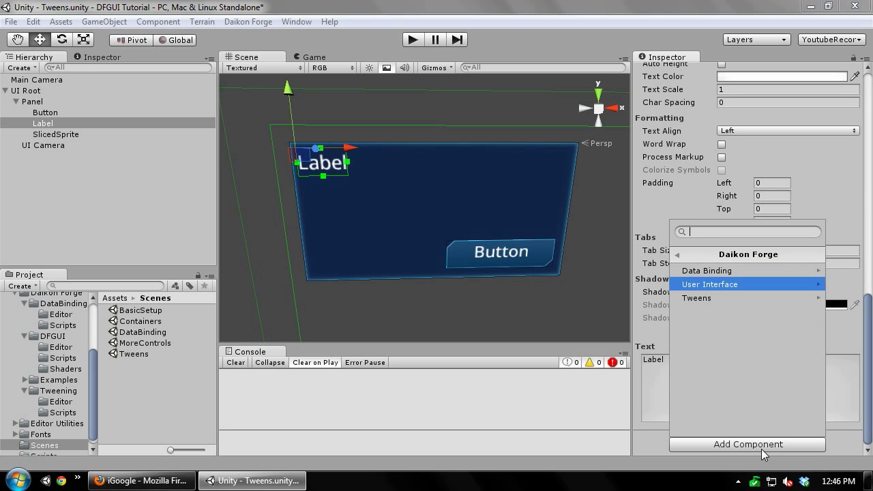
{"action": "key", "text": "Down"}
{"action": "key", "text": "Right"}
{"action": "key", "text": "Down"}
{"action": "key", "text": "Return"}
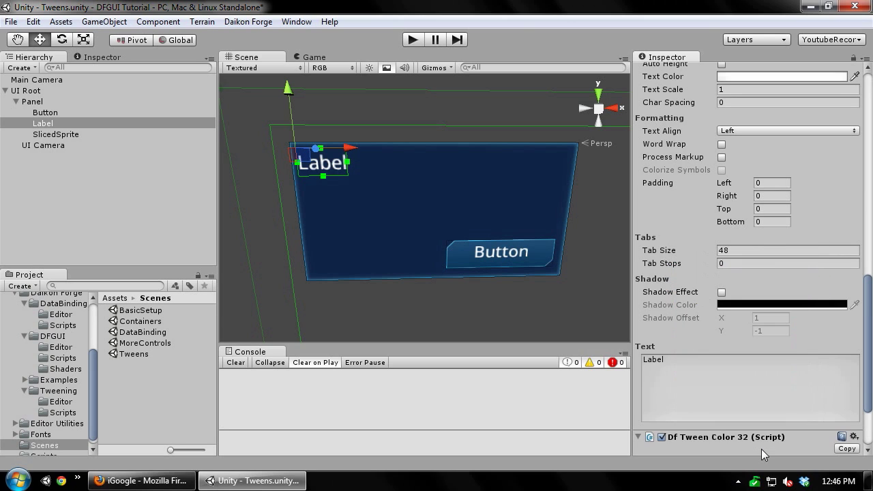
Name the Label's color tween FlashRed and set its target property to Color
{"action": "scroll", "coordinate": [761, 448], "scroll_direction": "down", "scroll_amount": 3}
{"action": "left_click", "coordinate": [729, 379]}
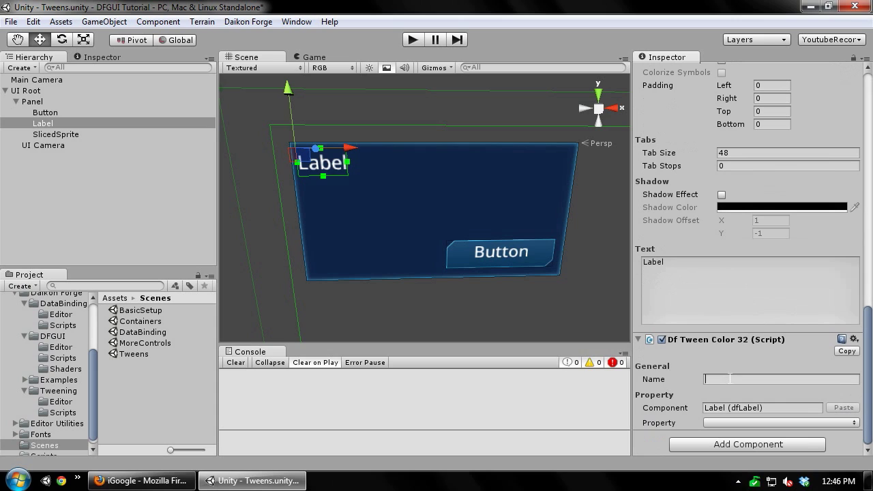
{"action": "type", "text": "FlashRed"}
{"action": "left_click", "coordinate": [725, 423]}
{"action": "left_click", "coordinate": [734, 389]}
{"action": "scroll", "coordinate": [667, 328], "scroll_direction": "down", "scroll_amount": 5}
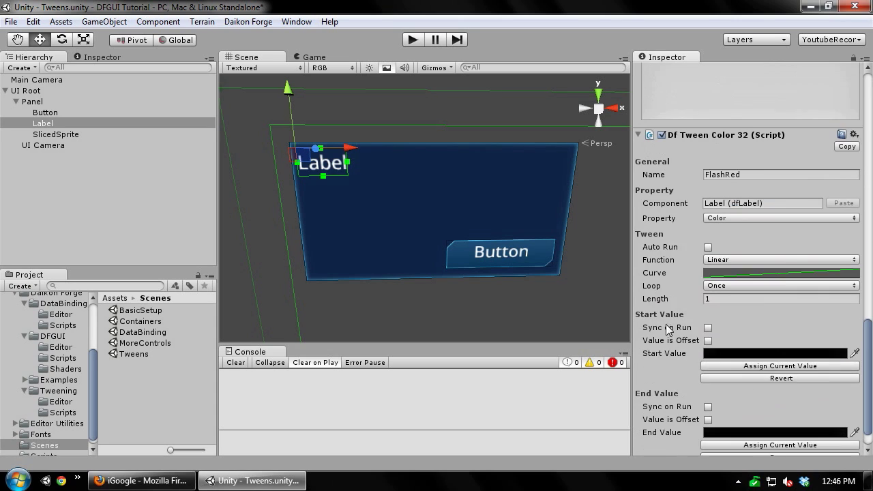
Set the FlashRed tween's start value to pure red and its end value to the Label's current color, white
{"action": "scroll", "coordinate": [709, 307], "scroll_direction": "down", "scroll_amount": 2}
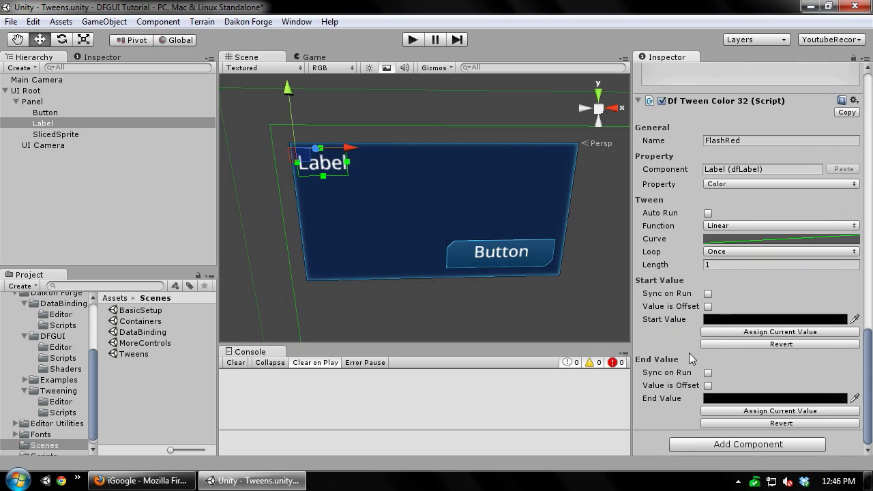
{"action": "left_click", "coordinate": [748, 331]}
{"action": "left_click", "coordinate": [751, 411]}
{"action": "left_click", "coordinate": [748, 321]}
{"action": "left_click_drag", "start_coordinate": [23, 108], "coordinate": [117, 34]}
{"action": "left_click", "coordinate": [126, 6]}
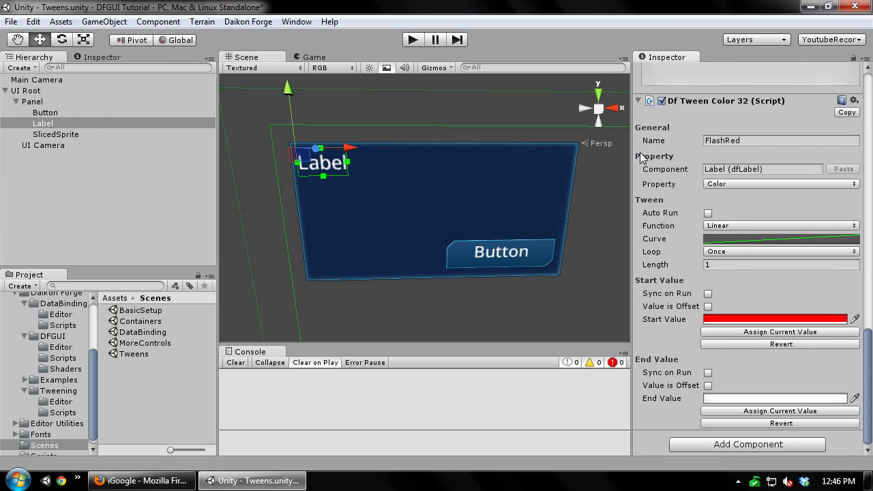
Copy the Label's FlashRed tween component and paste it as a new component on the same Label
{"action": "right_click", "coordinate": [707, 98]}
{"action": "left_click", "coordinate": [767, 170]}
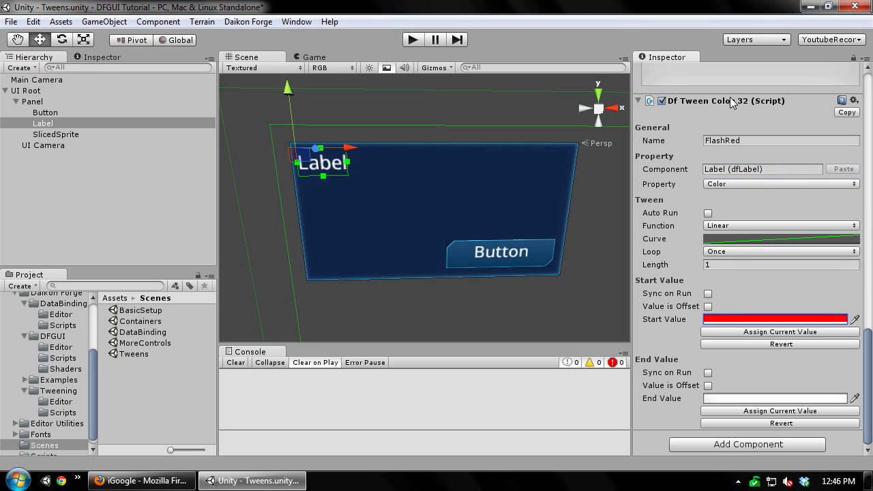
{"action": "right_click", "coordinate": [730, 101]}
{"action": "left_click", "coordinate": [764, 186]}
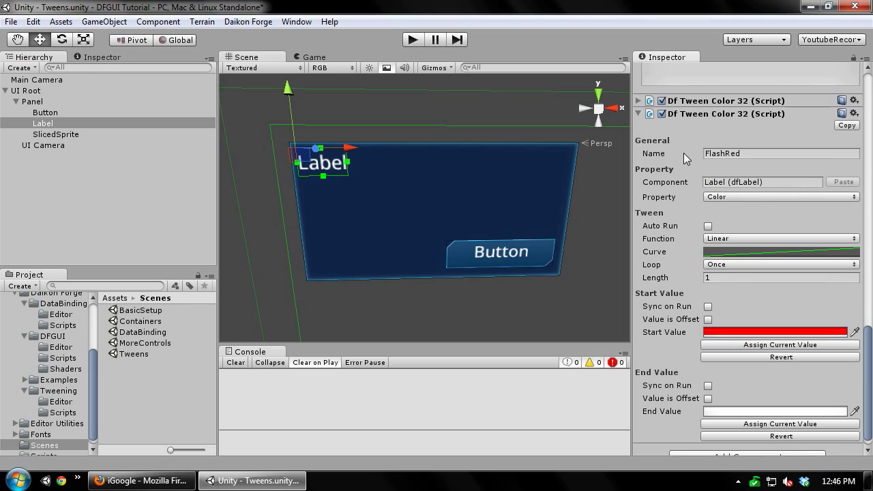
Rename the duplicated color tween on the Label as FlashGreen
{"action": "left_click", "coordinate": [759, 156]}
{"action": "left_click", "coordinate": [759, 155]}
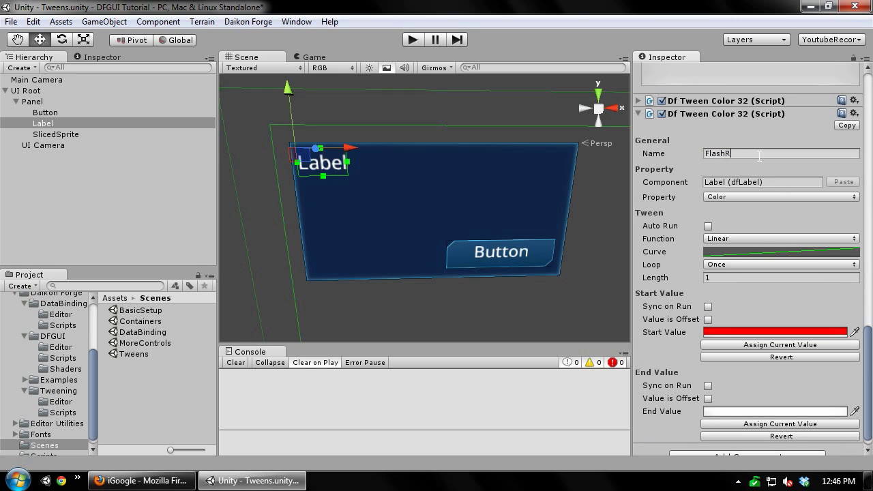
{"action": "key", "text": "BackSpace"}
{"action": "type", "text": "Greenn"}
{"action": "scroll", "coordinate": [770, 156], "scroll_direction": "up", "scroll_amount": 3}
{"action": "scroll", "coordinate": [776, 155], "scroll_direction": "down", "scroll_amount": 3}
{"action": "left_click", "coordinate": [798, 157]}
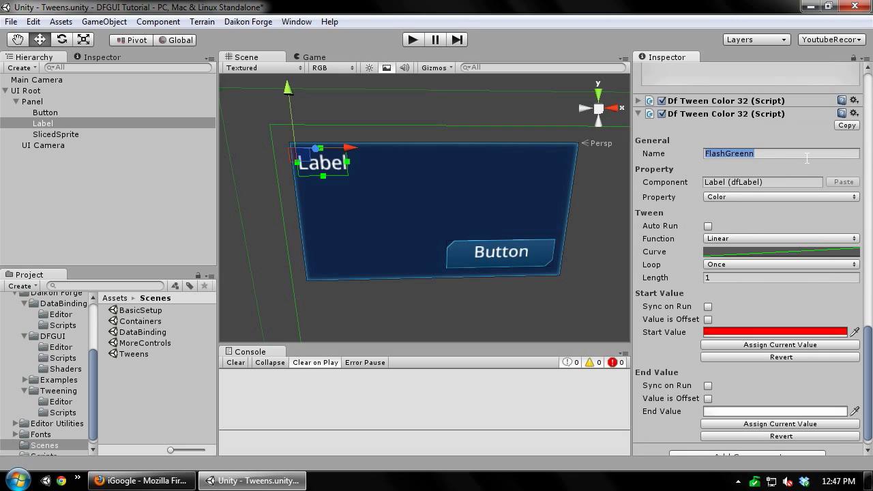
{"action": "left_click", "coordinate": [807, 157]}
{"action": "key", "text": "BackSpace"}
{"action": "key", "text": "Return"}
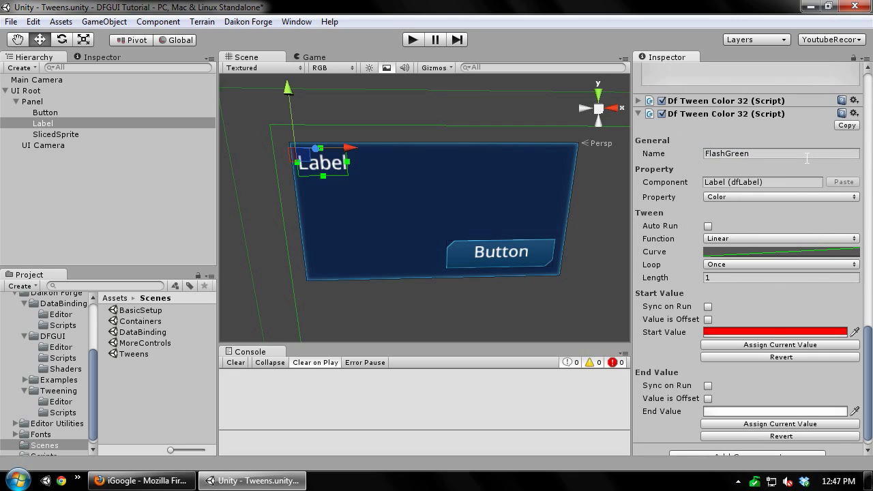
Set the FlashGreen tween's start value to pure green and collapse the component
{"action": "left_click", "coordinate": [774, 333]}
{"action": "left_click_drag", "start_coordinate": [77, 175], "coordinate": [99, 187]}
{"action": "left_click", "coordinate": [126, 8]}
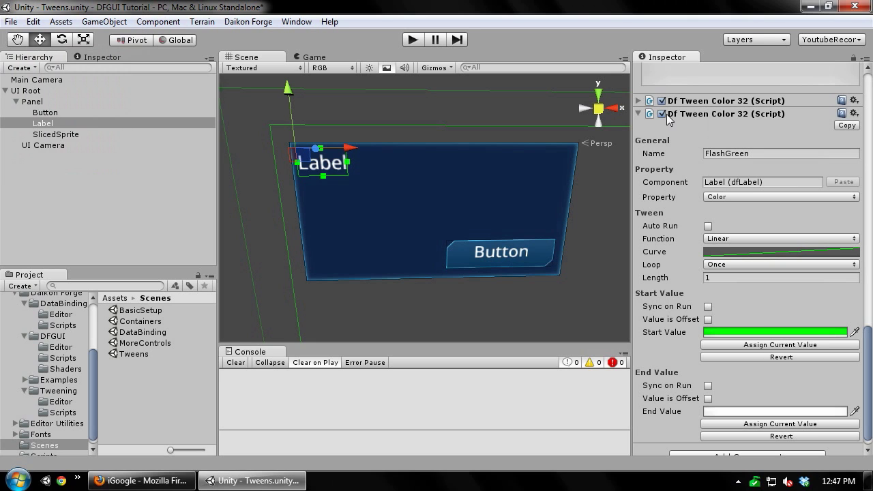
{"action": "left_click", "coordinate": [641, 113]}
{"action": "left_click", "coordinate": [733, 446]}
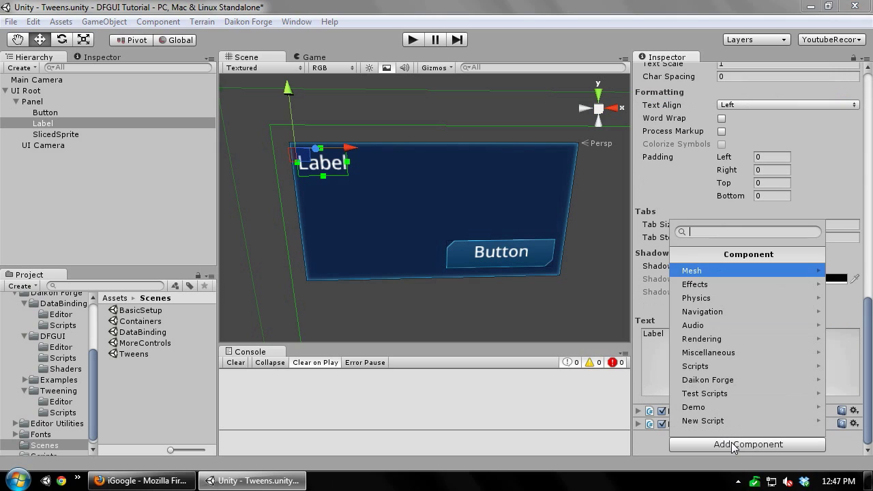
{"action": "key", "text": "Down"}
{"action": "key", "text": "Down"}
{"action": "key", "text": "Down"}
{"action": "key", "text": "Down"}
{"action": "key", "text": "Down"}
{"action": "key", "text": "Down"}
{"action": "key", "text": "Down"}
{"action": "key", "text": "Down"}
{"action": "key", "text": "Right"}
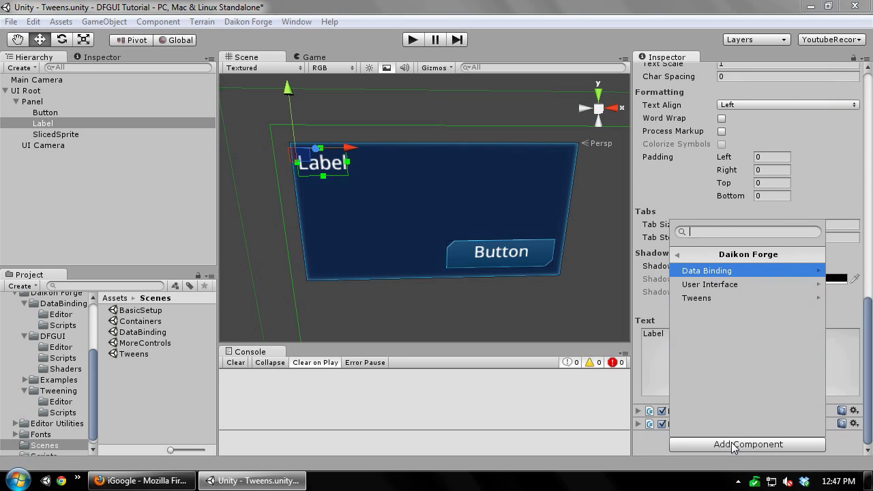
{"action": "key", "text": "Down"}
{"action": "key", "text": "Down"}
{"action": "key", "text": "Right"}
{"action": "key", "text": "Down"}
{"action": "key", "text": "Down"}
{"action": "key", "text": "Up"}
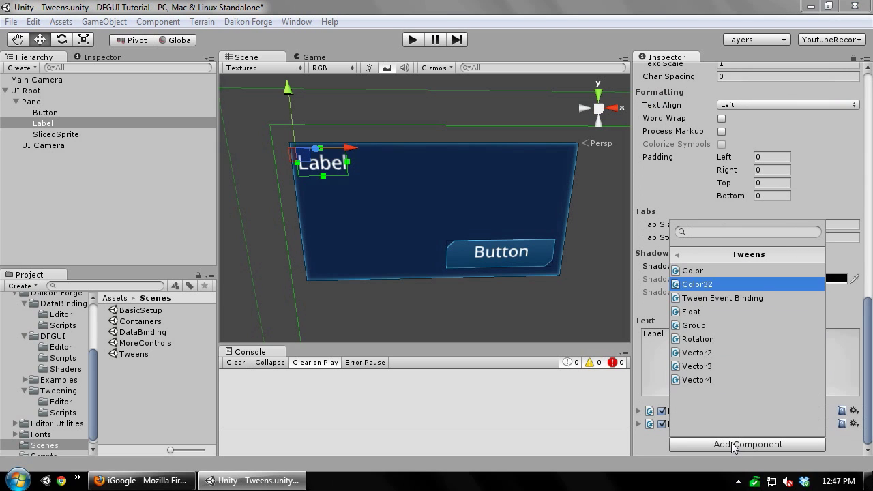
{"action": "key", "text": "Return"}
{"action": "left_click", "coordinate": [640, 437]}
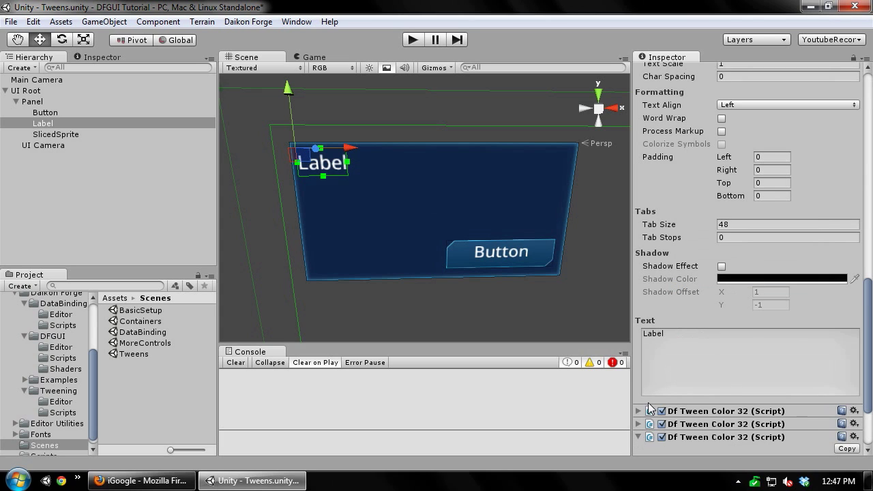
{"action": "right_click", "coordinate": [713, 439]}
{"action": "left_click", "coordinate": [782, 334]}
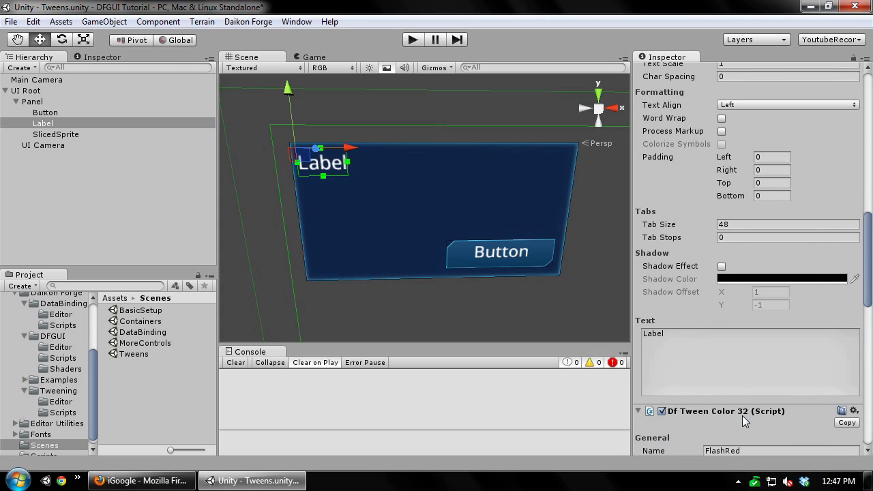
Duplicate the Label's FlashGreen tween as a new component and name the copy FlashBlue
{"action": "left_click", "coordinate": [637, 411]}
{"action": "right_click", "coordinate": [683, 425]}
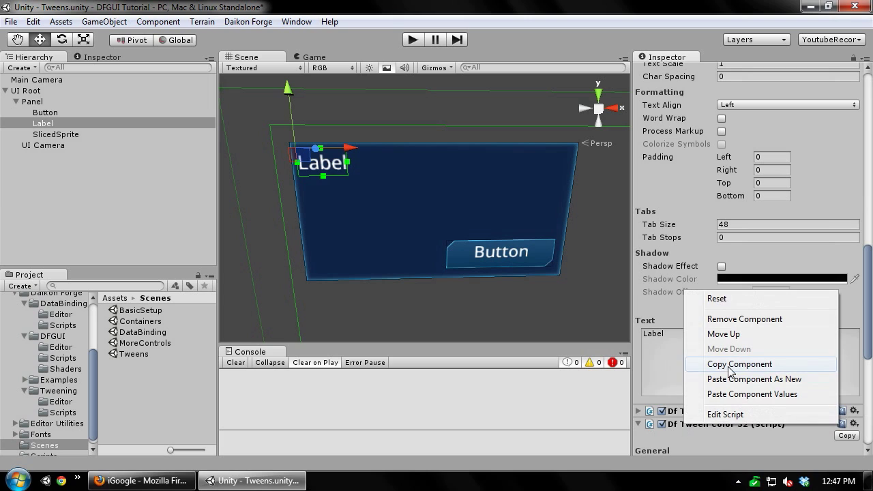
{"action": "left_click", "coordinate": [737, 368]}
{"action": "right_click", "coordinate": [742, 424]}
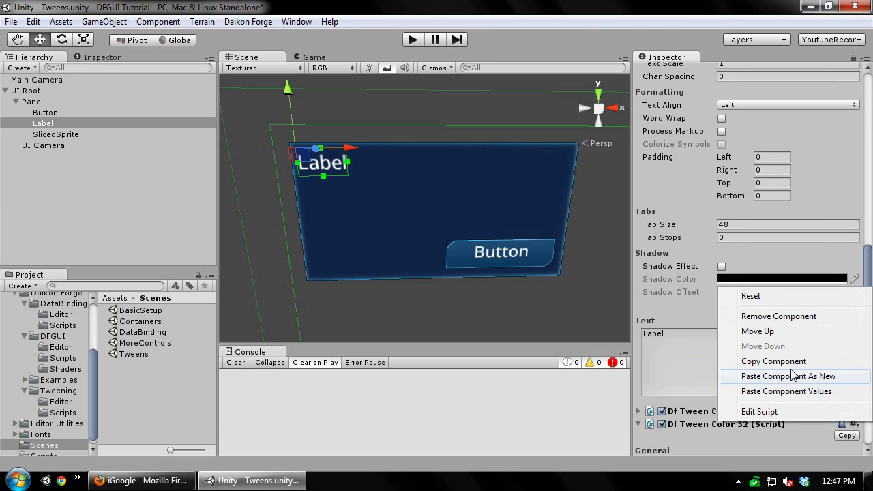
{"action": "left_click", "coordinate": [750, 379]}
{"action": "left_click", "coordinate": [638, 423]}
{"action": "scroll", "coordinate": [752, 377], "scroll_direction": "down", "scroll_amount": 5}
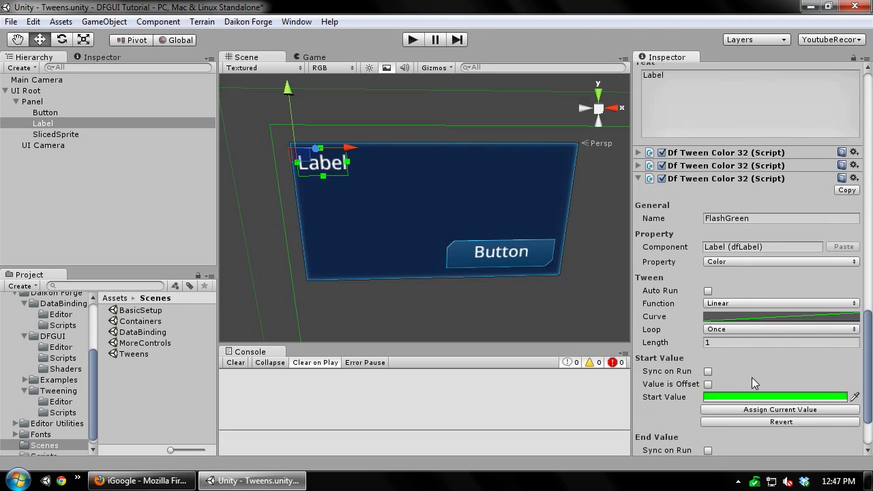
{"action": "left_click", "coordinate": [785, 218]}
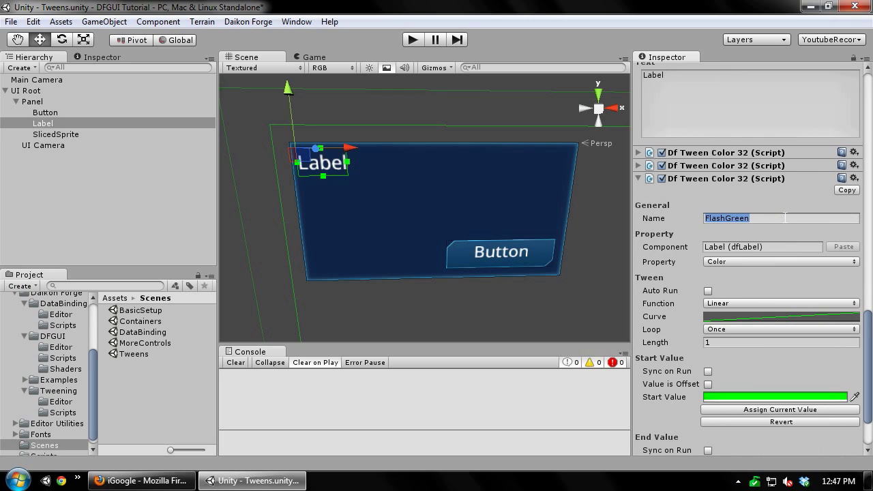
{"action": "type", "text": "FlashBlue"}
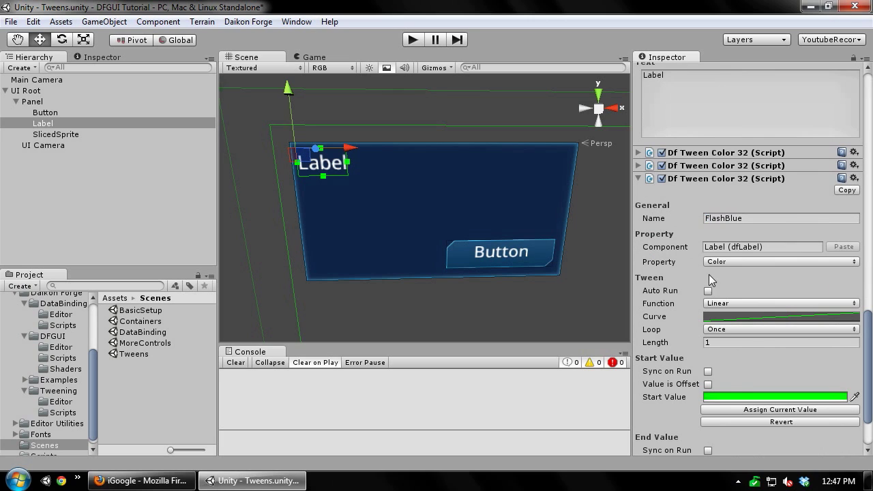
Set the FlashBlue tween's start value to pure blue and collapse the component
{"action": "left_click", "coordinate": [729, 398]}
{"action": "left_click_drag", "start_coordinate": [83, 133], "coordinate": [103, 170]}
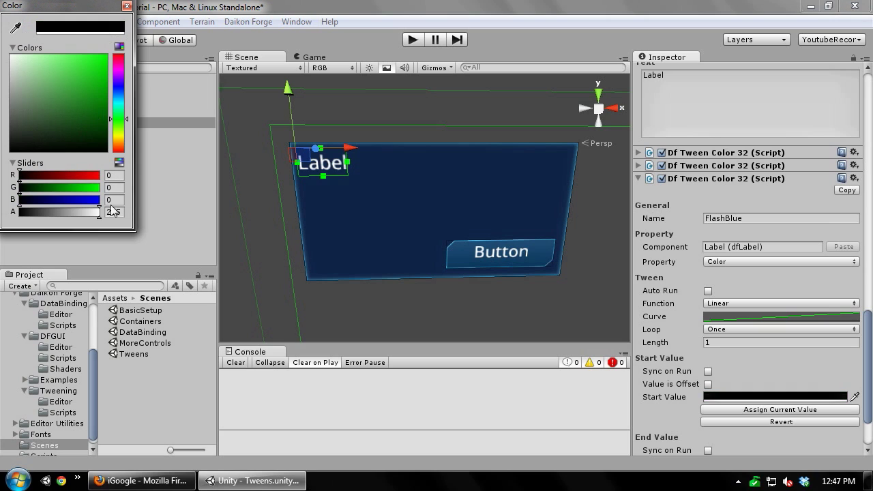
{"action": "left_click_drag", "start_coordinate": [57, 200], "coordinate": [104, 201]}
{"action": "left_click", "coordinate": [127, 5]}
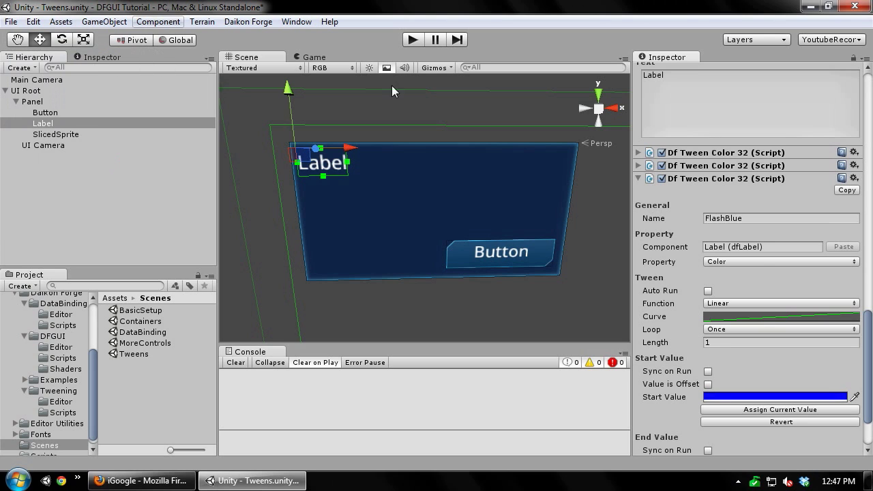
{"action": "left_click", "coordinate": [637, 180]}
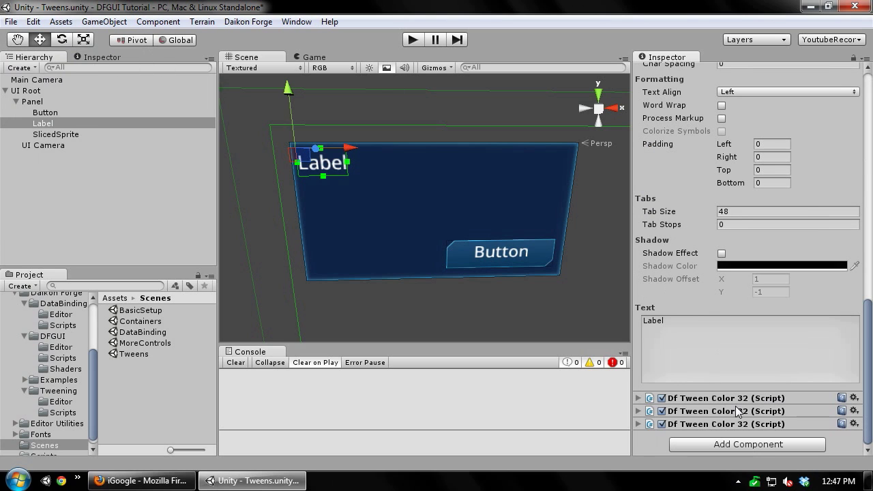
Add a Daikon Forge tween Group component to the Label
{"action": "left_click", "coordinate": [771, 444]}
{"action": "type", "text": "tw"}
{"action": "key", "text": "BackSpace"}
{"action": "key", "text": "BackSpace"}
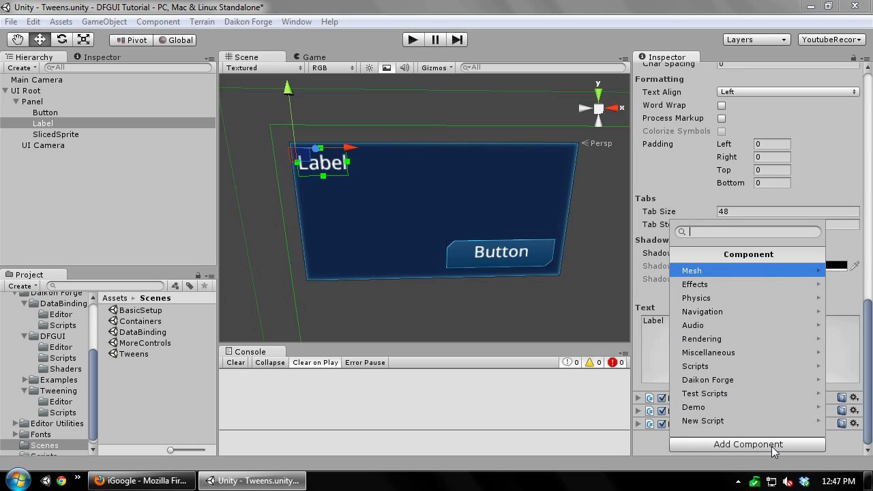
{"action": "type", "text": "group"}
{"action": "key", "text": "Return"}
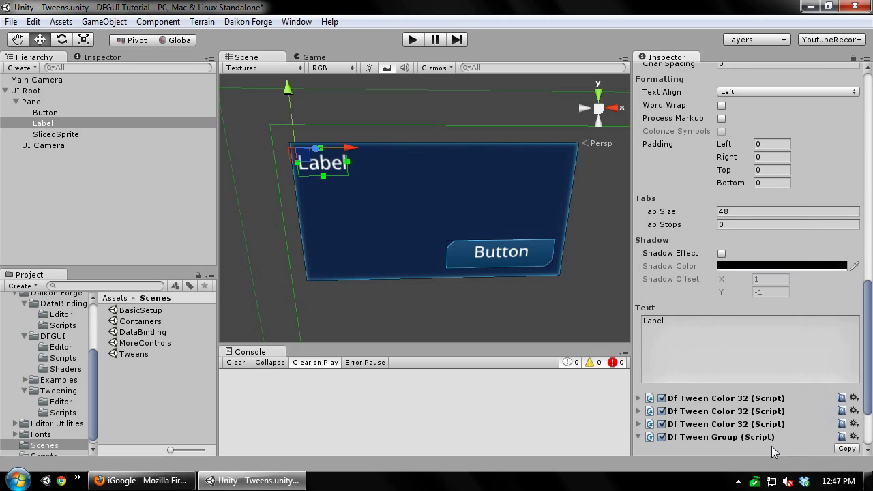
Name the Label's tween group FlashColors and set its mode to Sequence
{"action": "scroll", "coordinate": [861, 368], "scroll_direction": "down", "scroll_amount": 5}
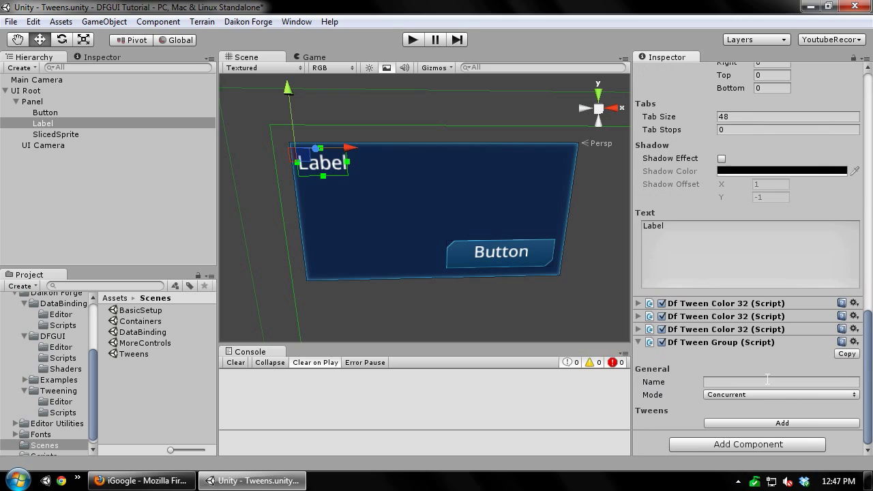
{"action": "left_click", "coordinate": [767, 379]}
{"action": "type", "text": "FlashColors"}
{"action": "left_click", "coordinate": [755, 395]}
{"action": "left_click", "coordinate": [750, 424]}
Add three tween slots to the FlashColors group and assign FlashRed, FlashGreen and FlashBlue to them in that order
{"action": "left_click", "coordinate": [768, 424]}
{"action": "left_click", "coordinate": [767, 433]}
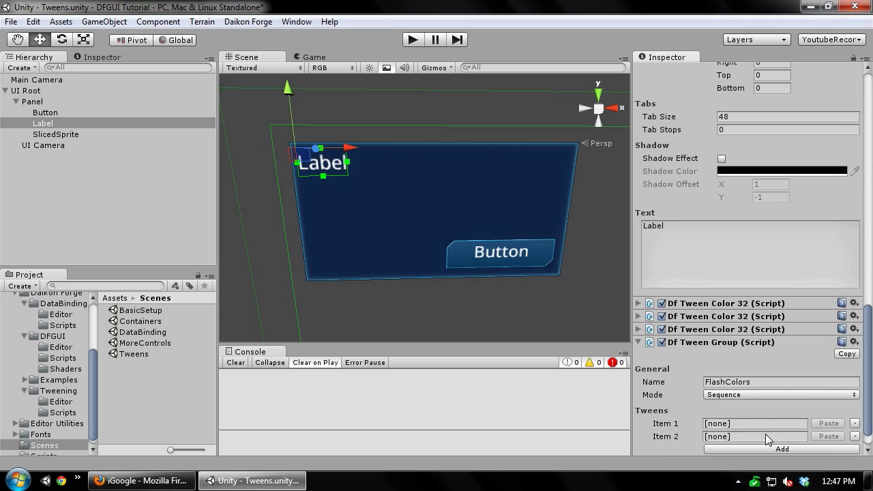
{"action": "scroll", "coordinate": [776, 444], "scroll_direction": "down", "scroll_amount": 1}
{"action": "left_click", "coordinate": [774, 421]}
{"action": "scroll", "coordinate": [743, 341], "scroll_direction": "down", "scroll_amount": 1}
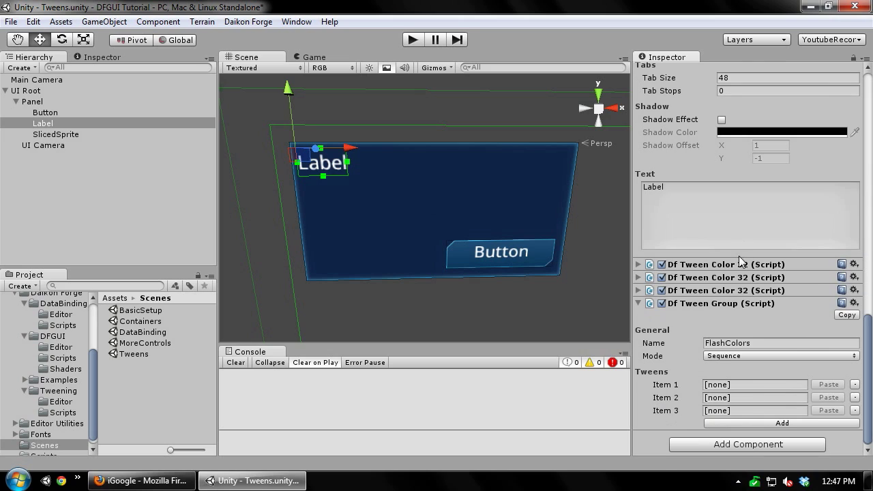
{"action": "left_click_drag", "start_coordinate": [742, 271], "coordinate": [732, 398]}
{"action": "left_click_drag", "start_coordinate": [736, 291], "coordinate": [752, 412]}
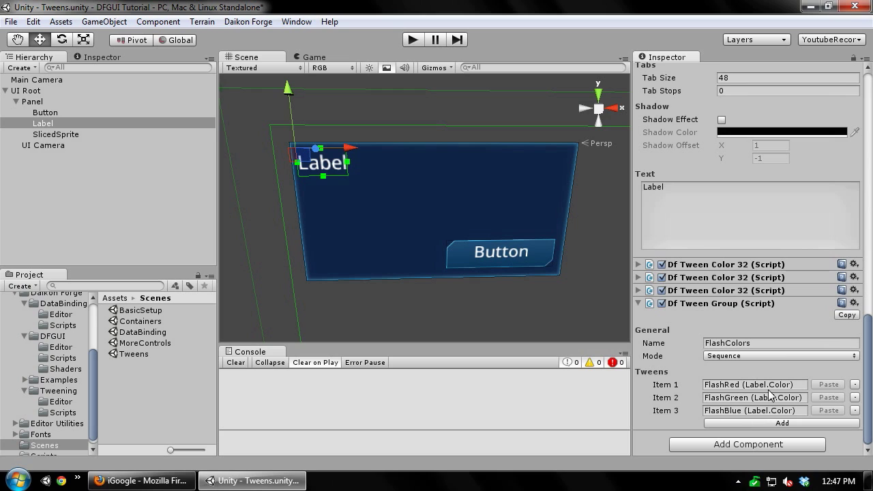
Add a Daikon Forge Event Binding component to the Label
{"action": "left_click", "coordinate": [754, 445]}
{"action": "type", "text": "ev"}
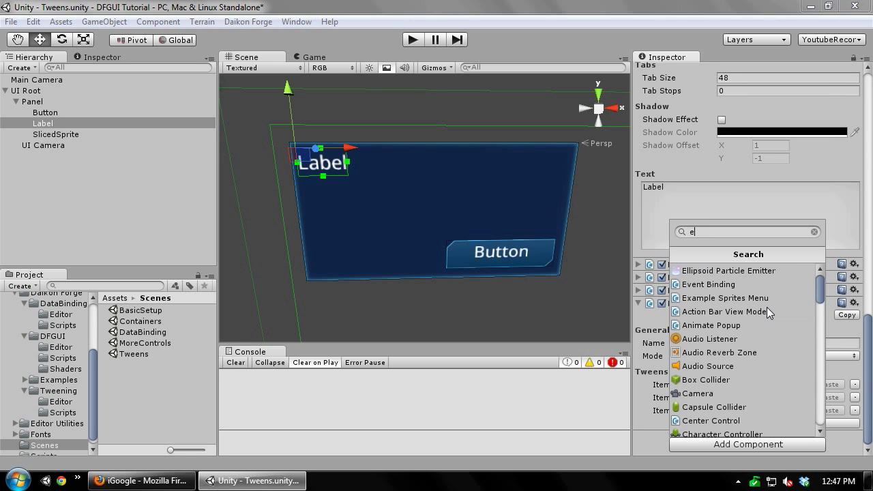
{"action": "key", "text": "Up"}
{"action": "key", "text": "Up"}
{"action": "key", "text": "Up"}
{"action": "key", "text": "Up"}
{"action": "key", "text": "Up"}
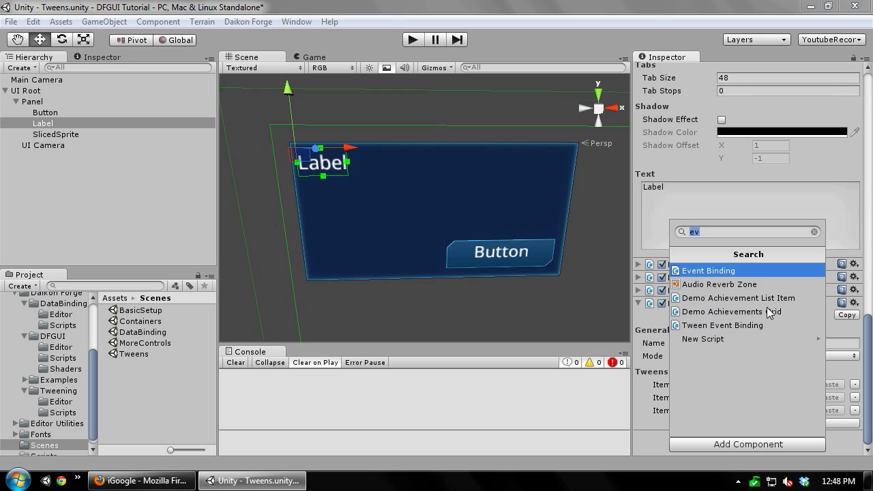
{"action": "key", "text": "Return"}
{"action": "left_click_drag", "start_coordinate": [866, 286], "coordinate": [870, 403]}
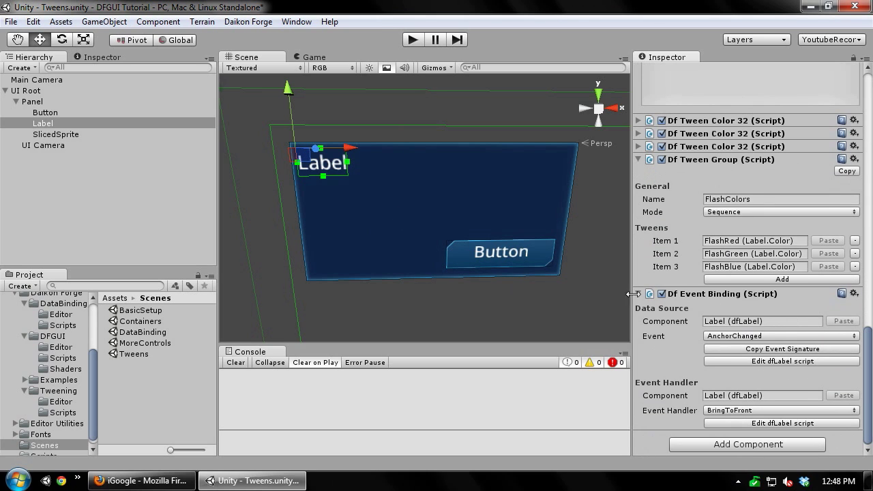
Set the Label's event binding data source to the Button component and its event to Click
{"action": "left_click", "coordinate": [45, 113]}
{"action": "scroll", "coordinate": [814, 187], "scroll_direction": "up", "scroll_amount": 10}
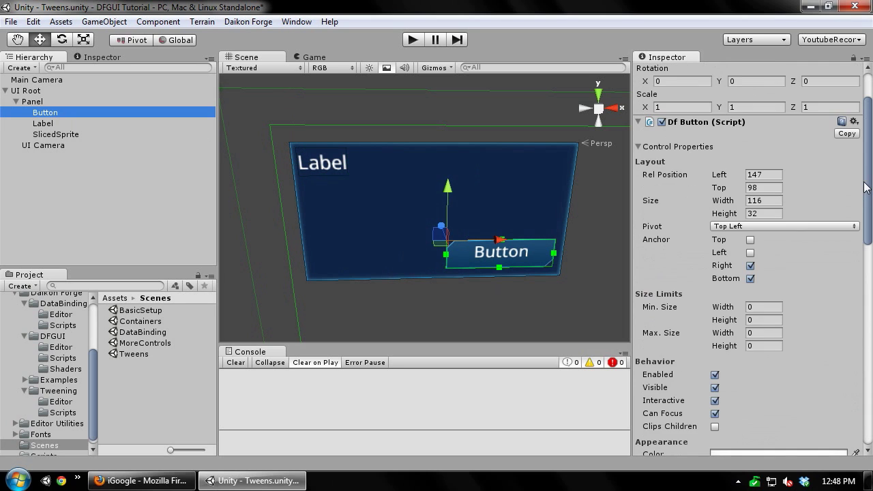
{"action": "left_click", "coordinate": [44, 124]}
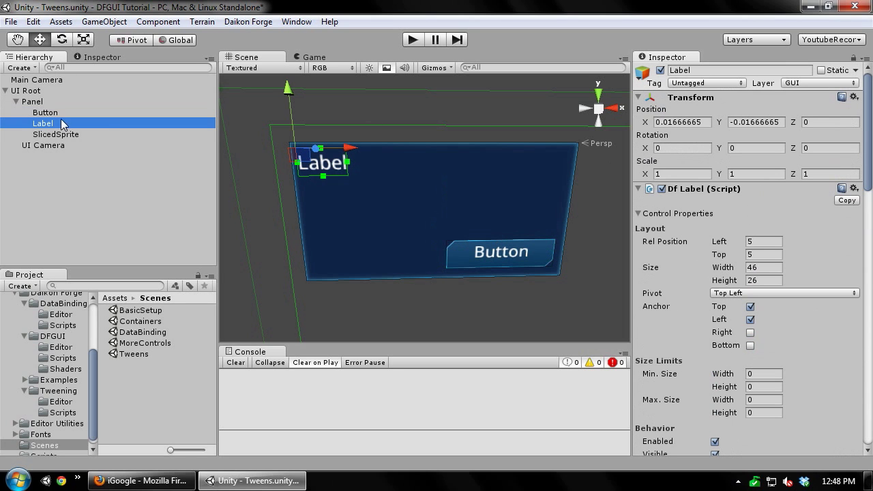
{"action": "scroll", "coordinate": [838, 309], "scroll_direction": "down", "scroll_amount": 15}
{"action": "scroll", "coordinate": [784, 348], "scroll_direction": "down", "scroll_amount": 4}
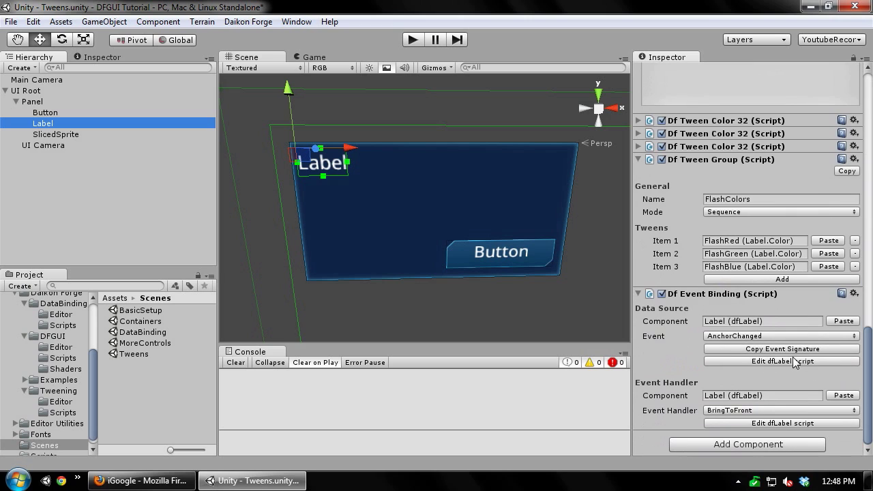
{"action": "left_click", "coordinate": [844, 321]}
{"action": "left_click", "coordinate": [780, 335]}
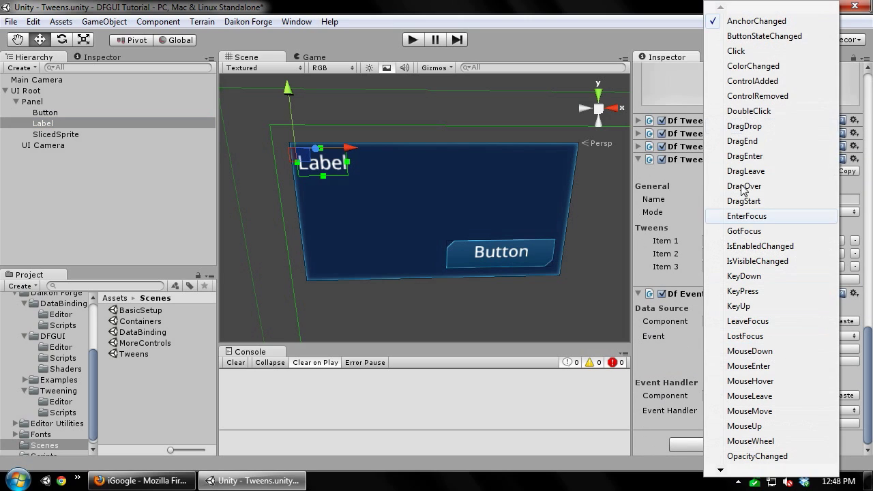
{"action": "left_click", "coordinate": [756, 50]}
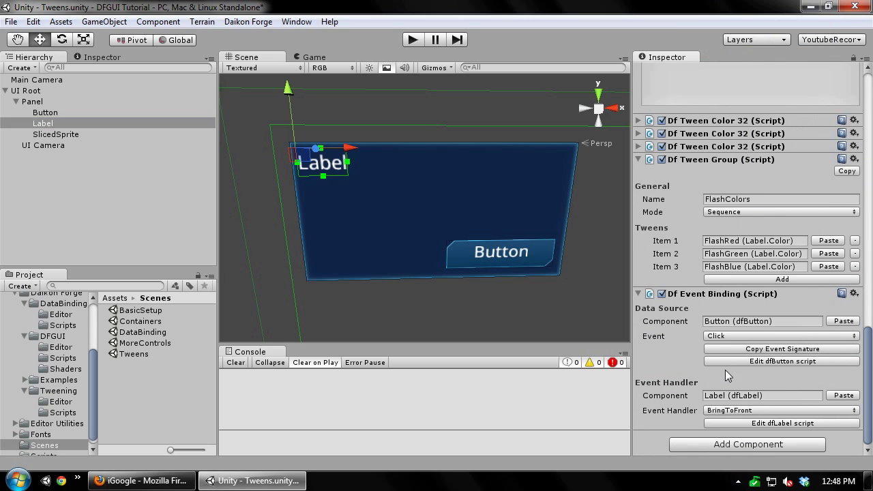
Set the Label's event binding handler component to the FlashColors tween group and its event handler to Play
{"action": "left_click_drag", "start_coordinate": [695, 161], "coordinate": [731, 398]}
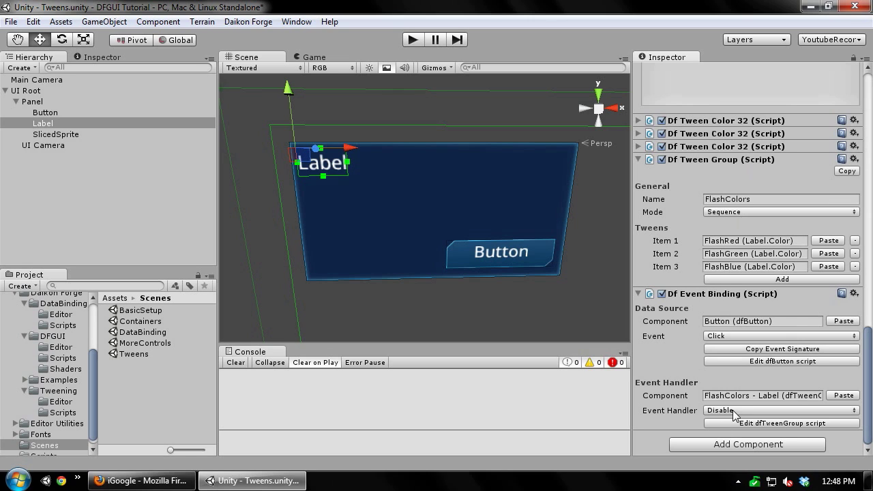
{"action": "left_click", "coordinate": [734, 411]}
{"action": "left_click", "coordinate": [739, 377]}
Deselect the Label, run the scene to test the color flash with the panel's Button, and stop play mode
{"action": "scroll", "coordinate": [447, 135], "scroll_direction": "down", "scroll_amount": 2}
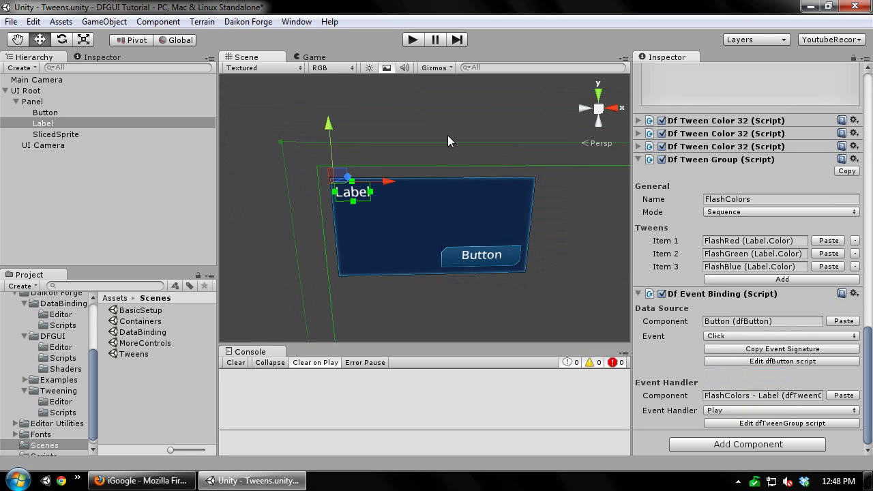
{"action": "left_click", "coordinate": [474, 101]}
{"action": "left_click", "coordinate": [412, 40]}
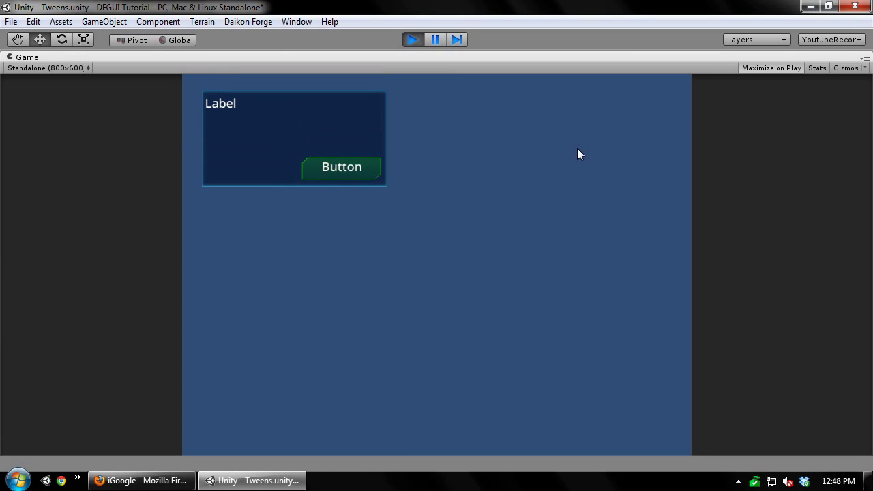
{"action": "left_click", "coordinate": [340, 167]}
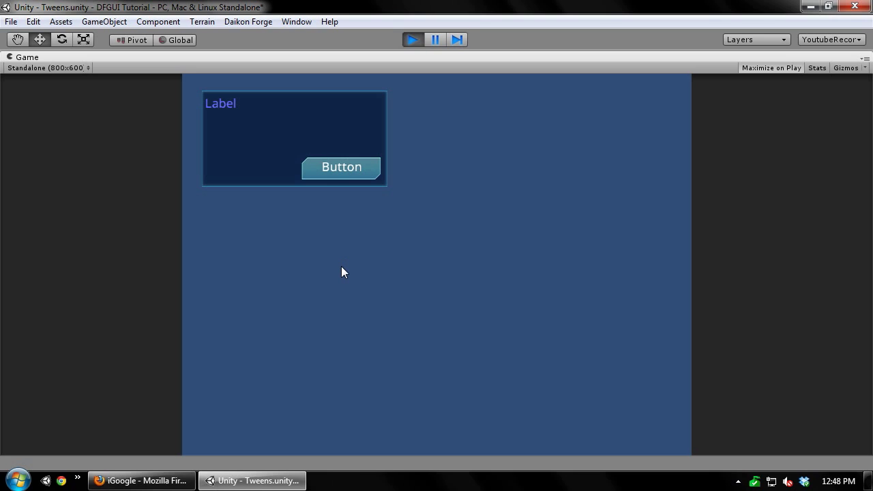
{"action": "left_click", "coordinate": [412, 39]}
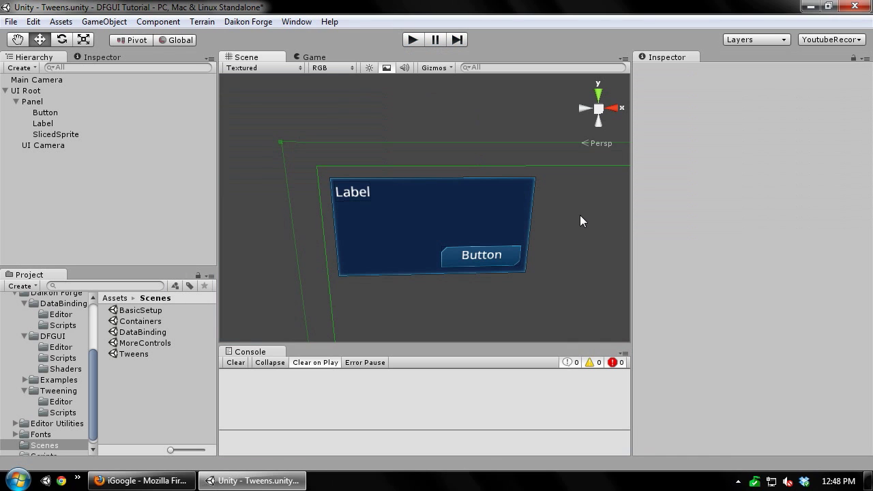
{"action": "scroll", "coordinate": [406, 206], "scroll_direction": "down", "scroll_amount": 5}
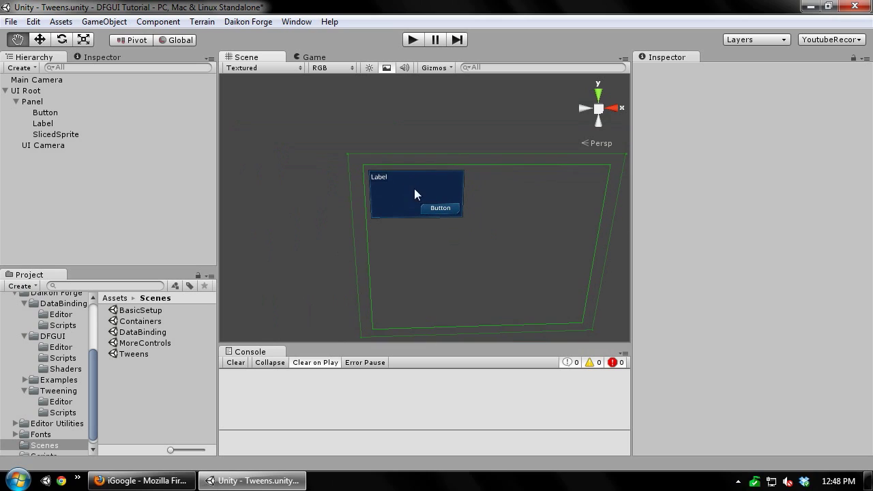
{"action": "scroll", "coordinate": [386, 163], "scroll_direction": "up", "scroll_amount": 3}
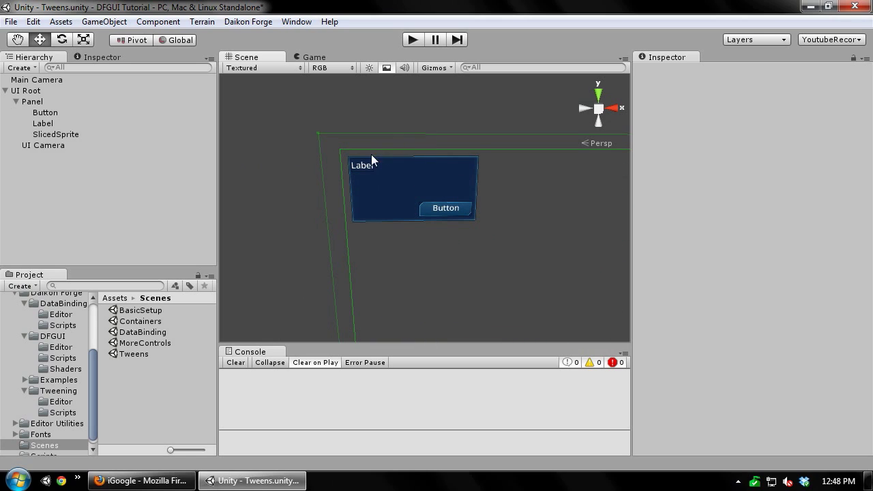
{"action": "middle_click_drag", "start_coordinate": [475, 138], "coordinate": [488, 206]}
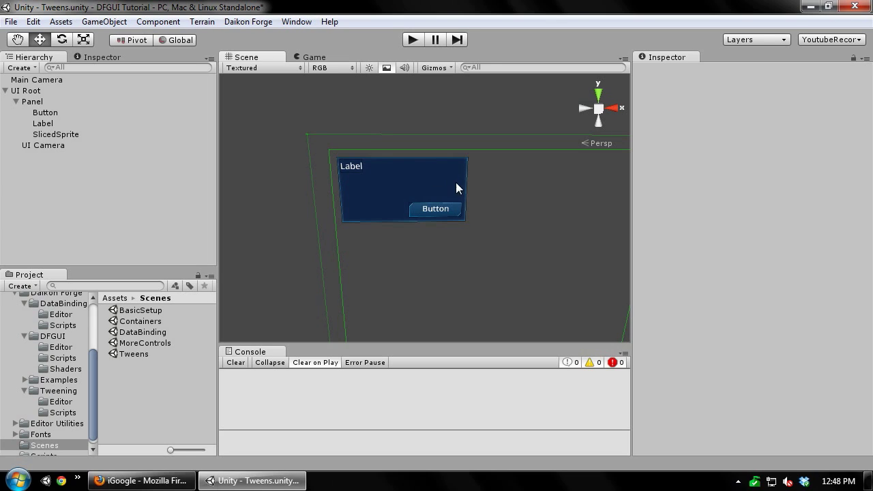
{"action": "middle_click_drag", "start_coordinate": [475, 168], "coordinate": [415, 179]}
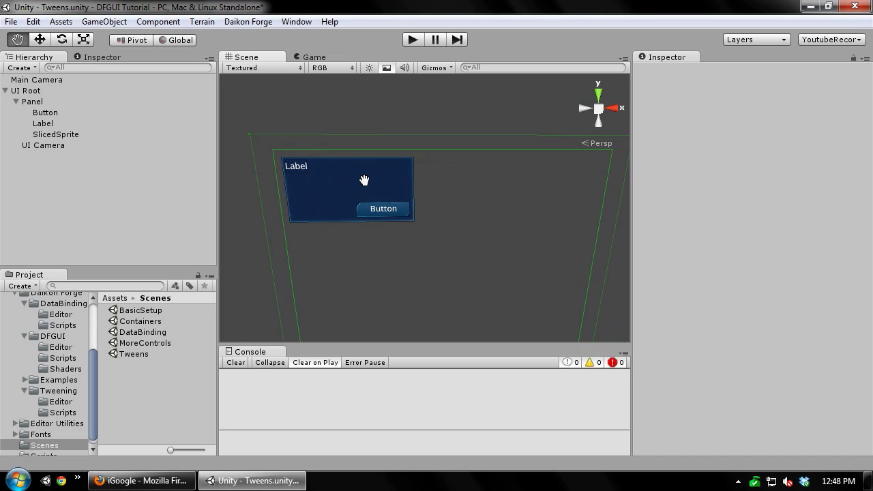